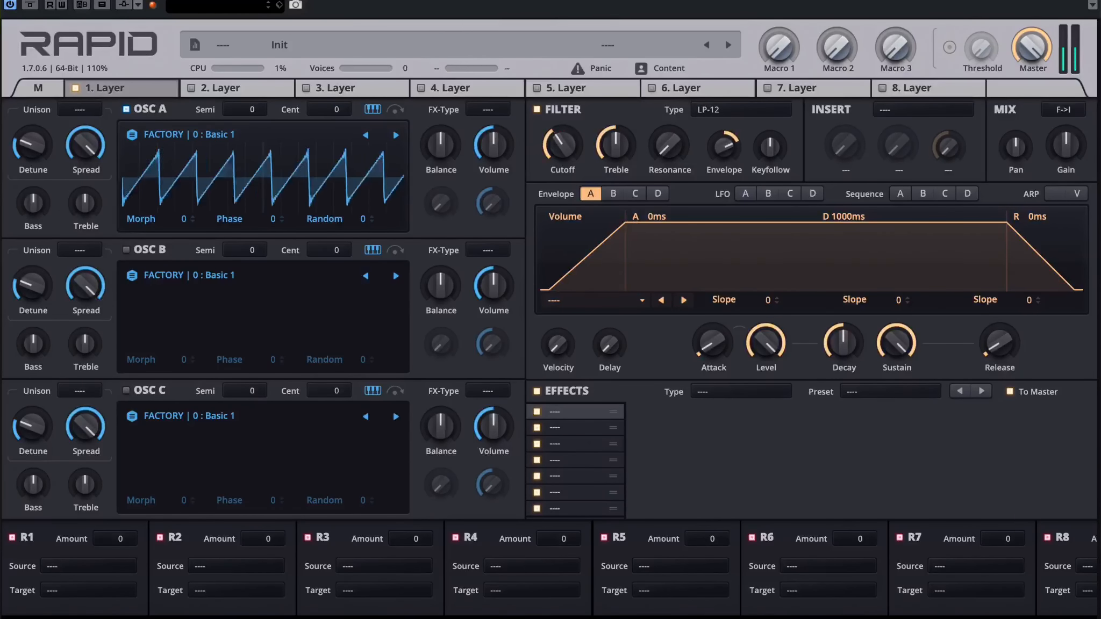
# Step: Set the filter envelope's decay to 90 ms and tune oscillator A to +13 cents
pyautogui.click(613, 193)
pyautogui.moveTo(840, 344)
pyautogui.mouseDown()
pyautogui.moveTo(850, 292)
pyautogui.moveTo(841, 355)
pyautogui.mouseUp()
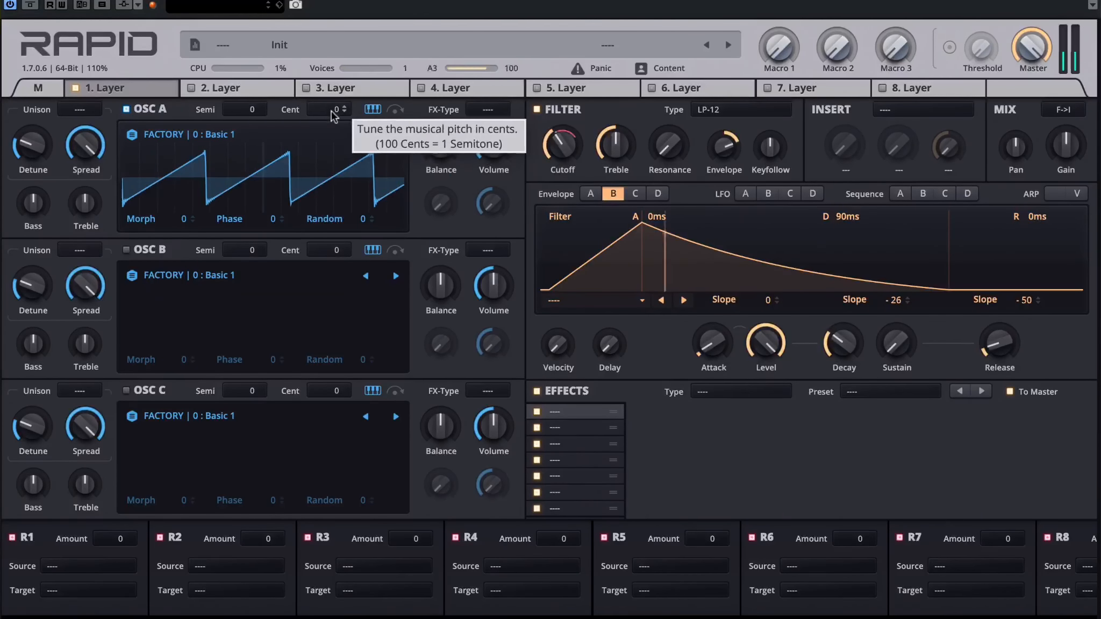
pyautogui.moveTo(336, 109); pyautogui.dragTo(337, 99)
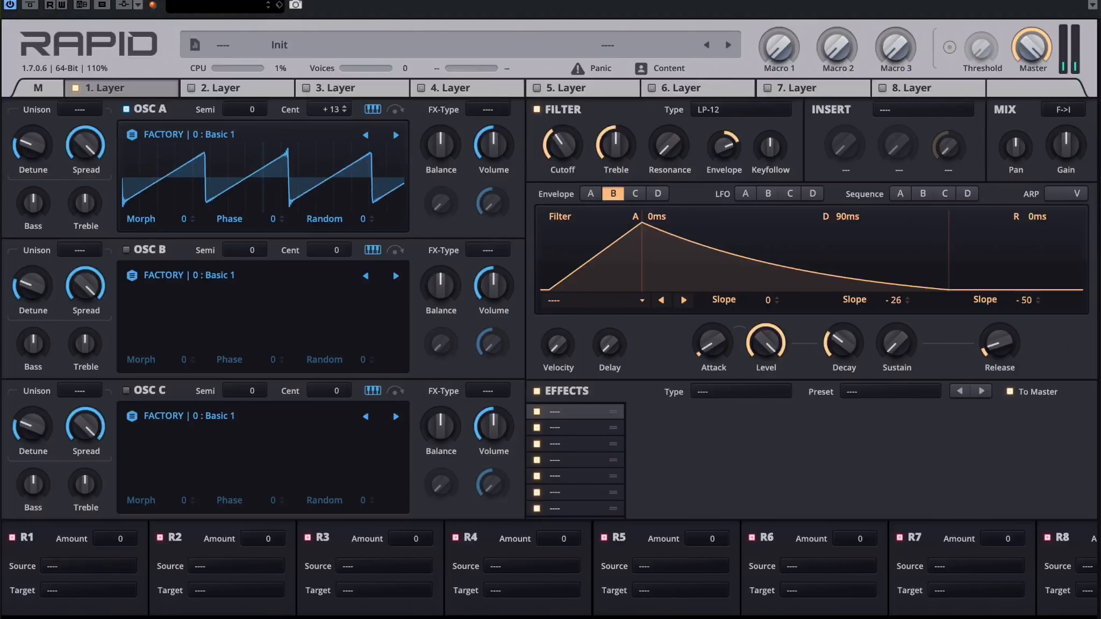
# Step: Copy oscillator A's settings onto oscillator B and tune oscillator B to -5 cents
pyautogui.rightClick(153, 112)
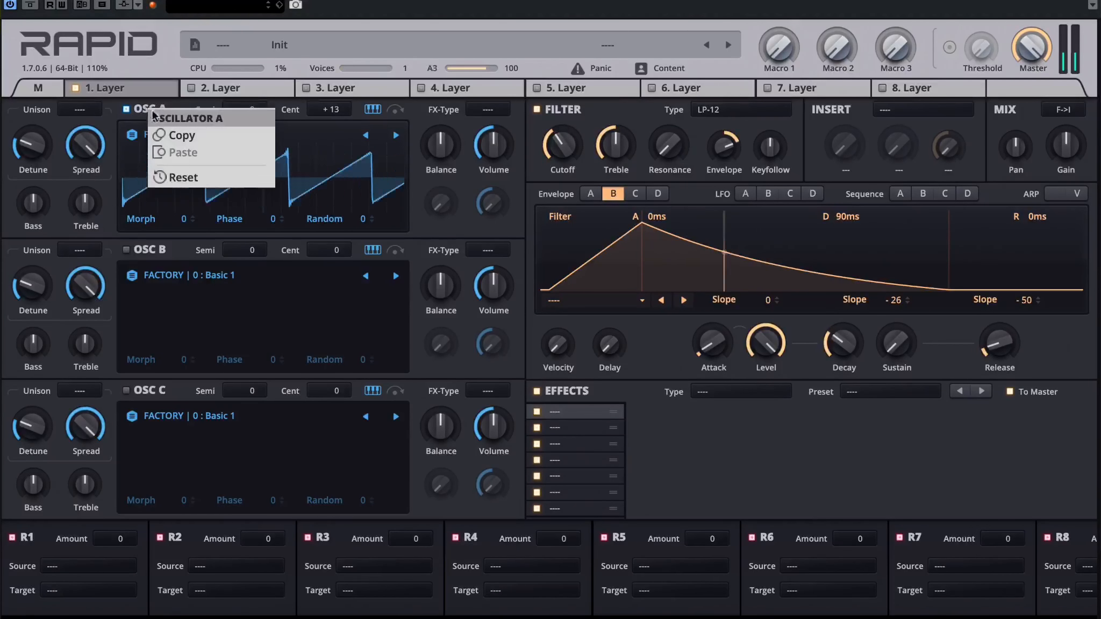
pyautogui.click(182, 135)
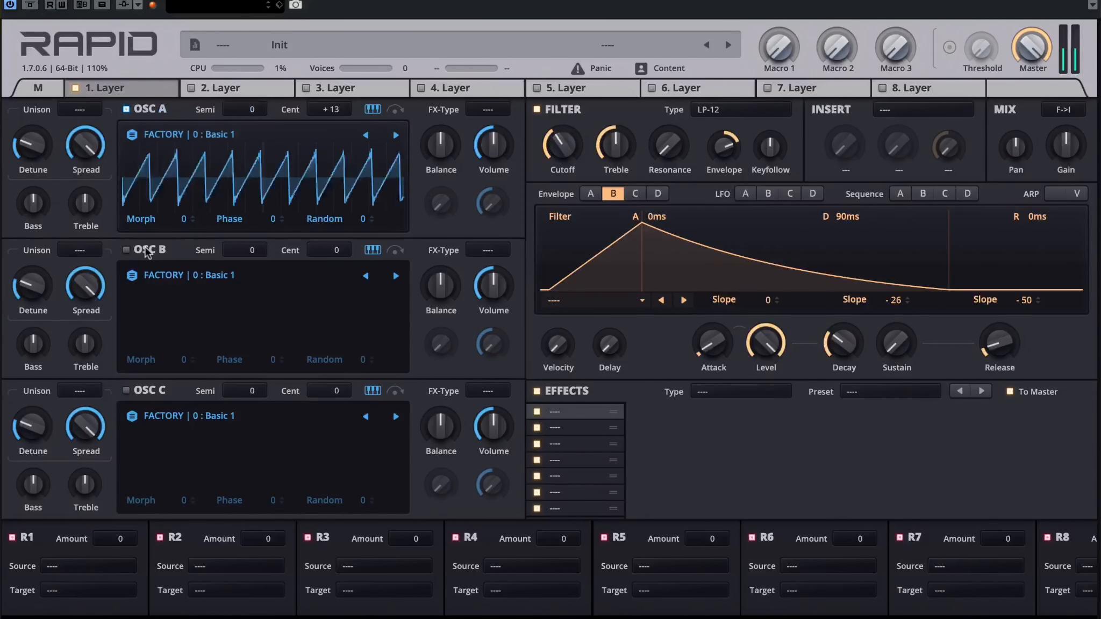
pyautogui.rightClick(146, 252)
pyautogui.click(162, 293)
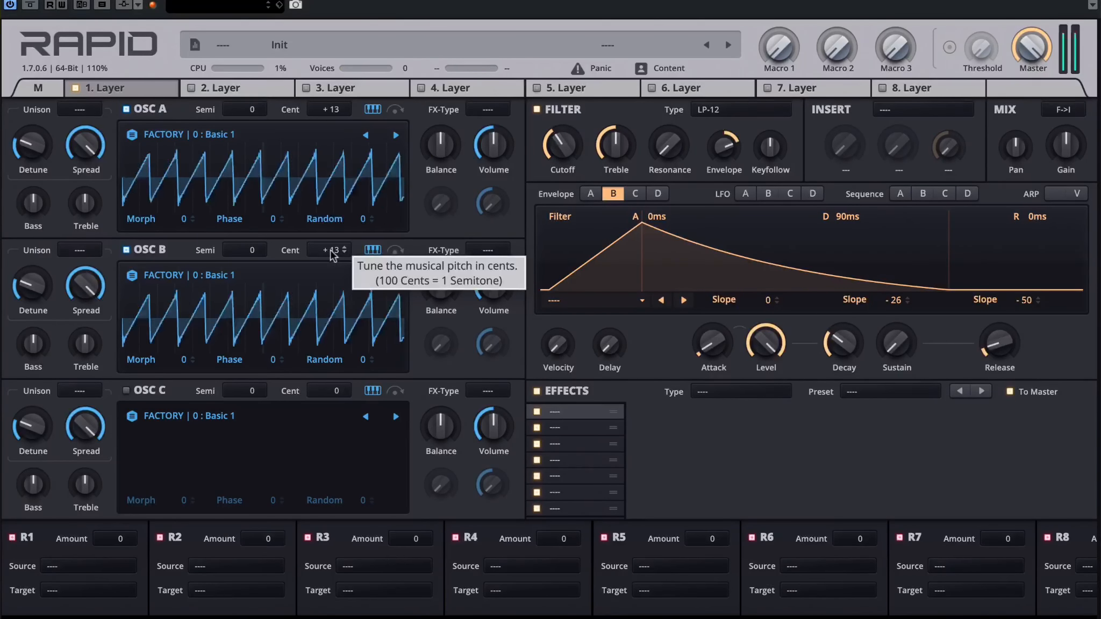
pyautogui.moveTo(332, 252); pyautogui.dragTo(331, 291)
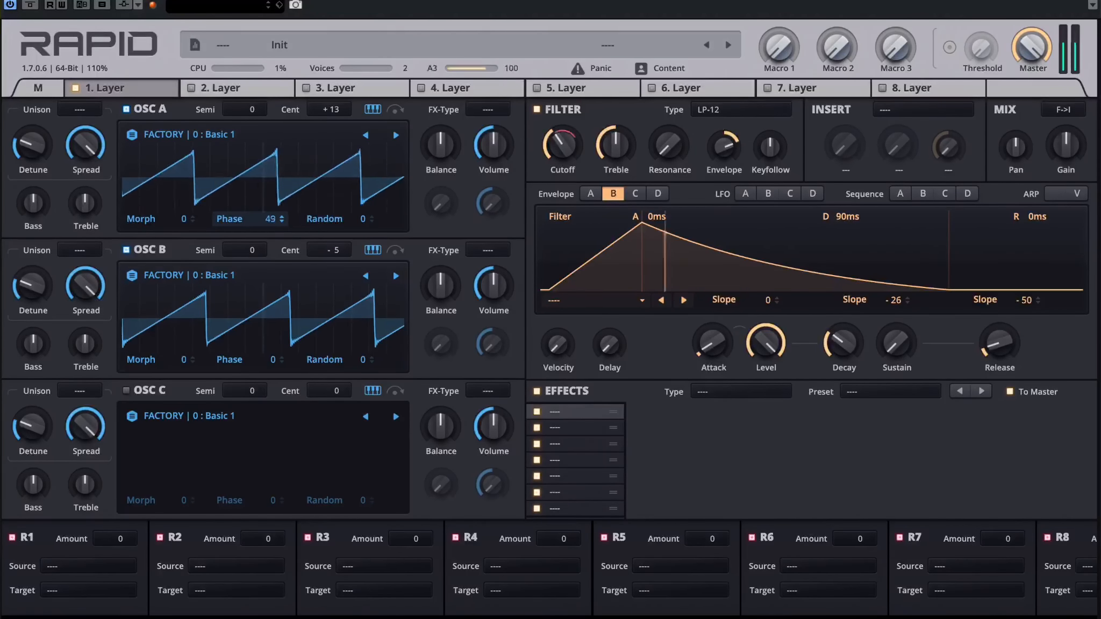
# Step: Set oscillator A's phase to 180 and the random phase of oscillators A and B to 100
pyautogui.moveTo(244, 225); pyautogui.dragTo(243, 176)
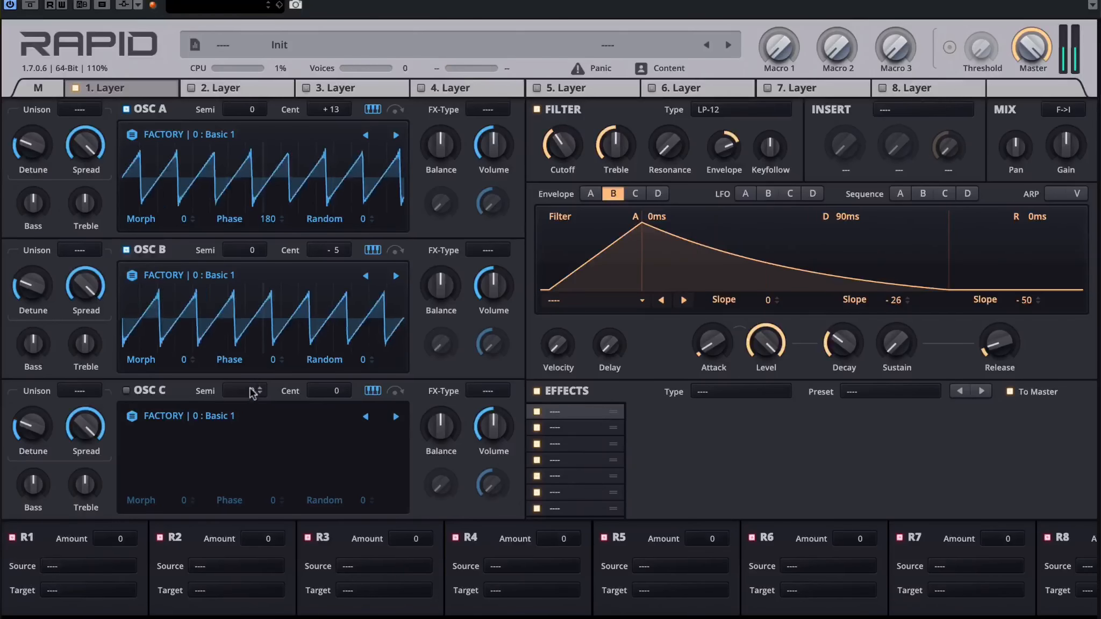
pyautogui.moveTo(244, 360); pyautogui.dragTo(245, 338)
pyautogui.moveTo(317, 358); pyautogui.dragTo(317, 302)
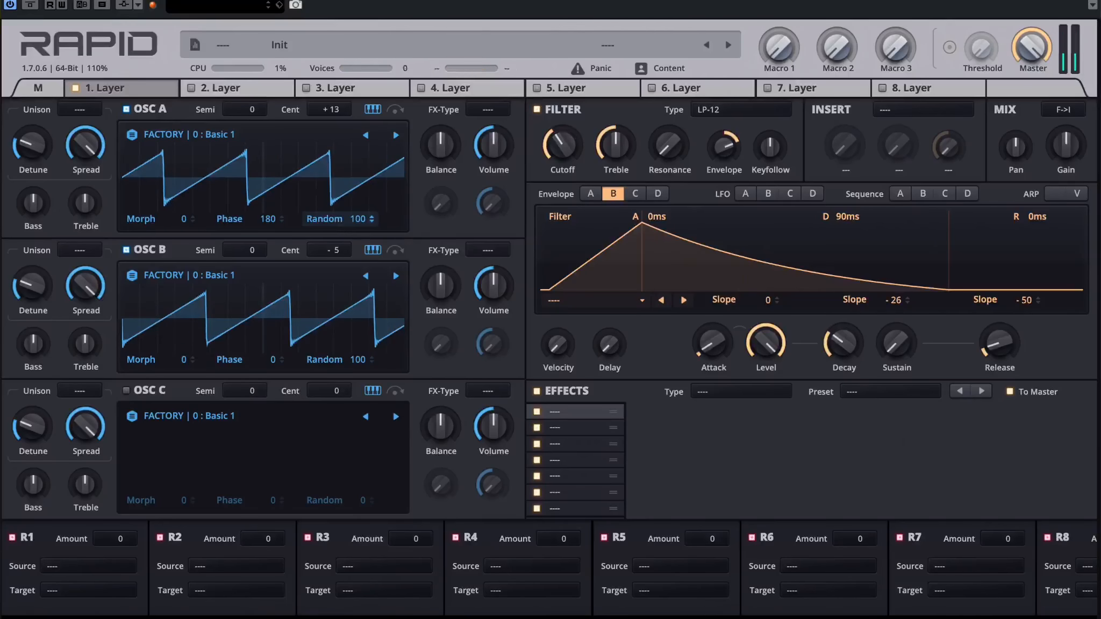
pyautogui.moveTo(338, 225); pyautogui.dragTo(338, 178)
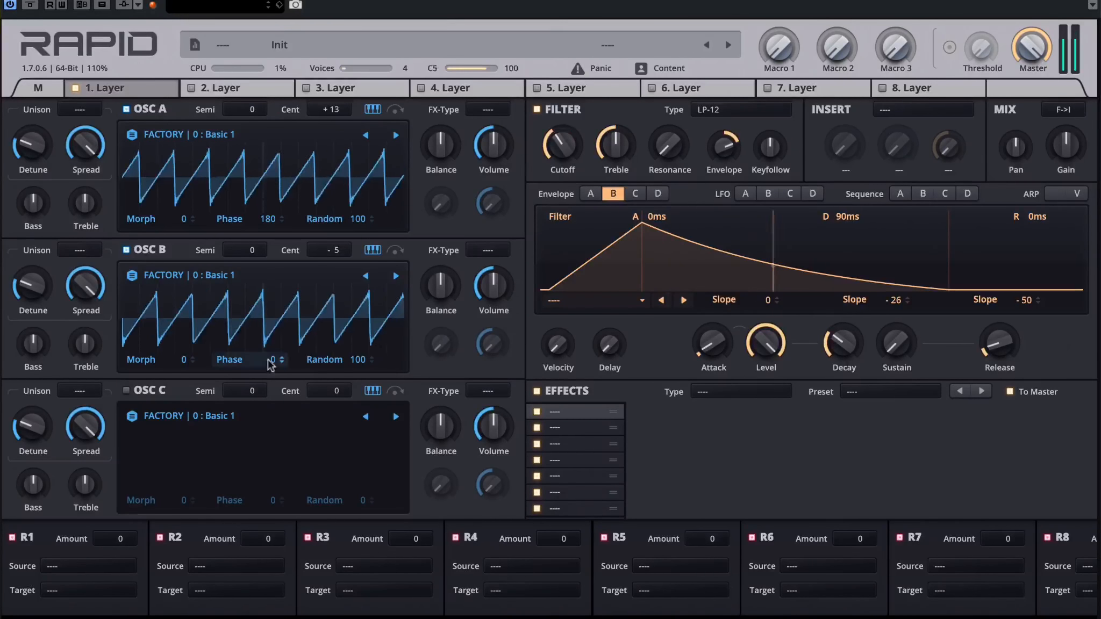
# Step: Give oscillators A and B 8-voice unison, raising their detune slightly and narrowing their spread
pyautogui.click(81, 111)
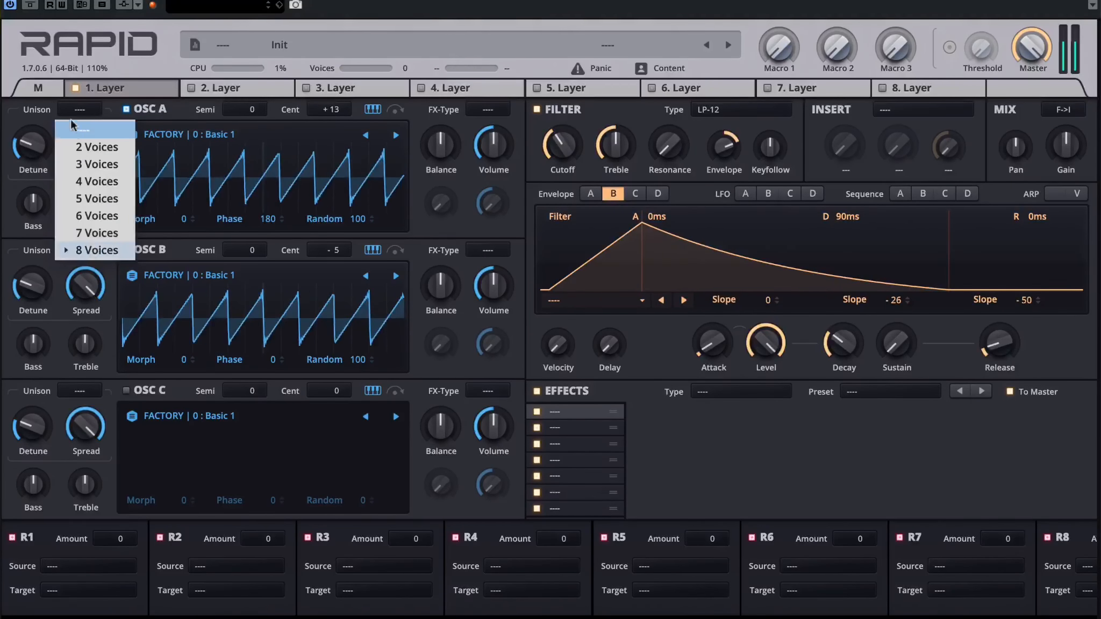
pyautogui.click(29, 158)
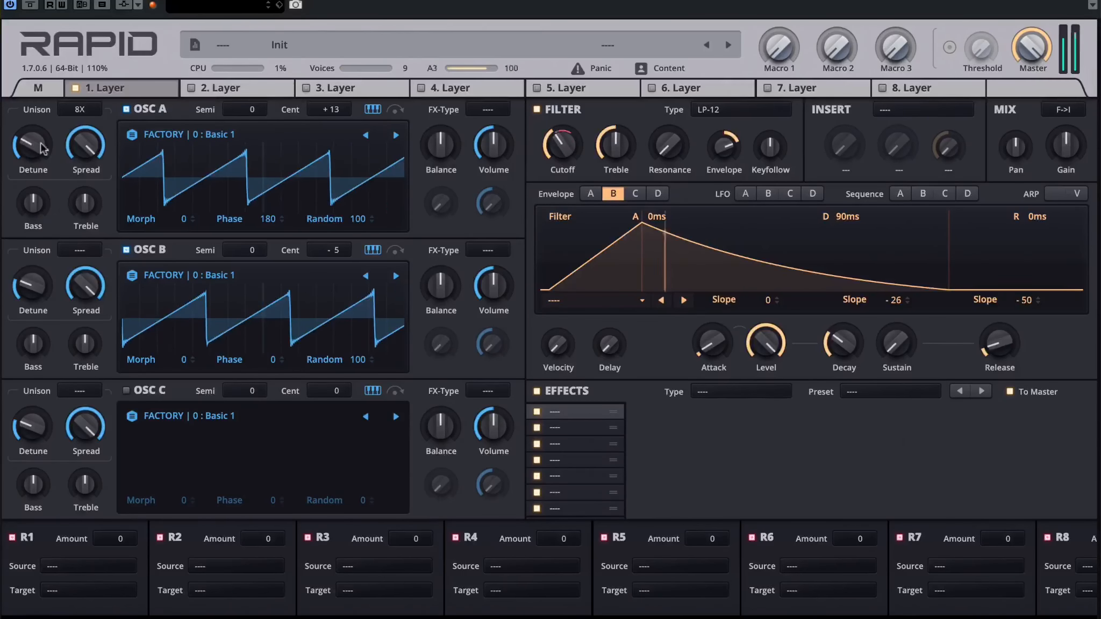
pyautogui.click(79, 250)
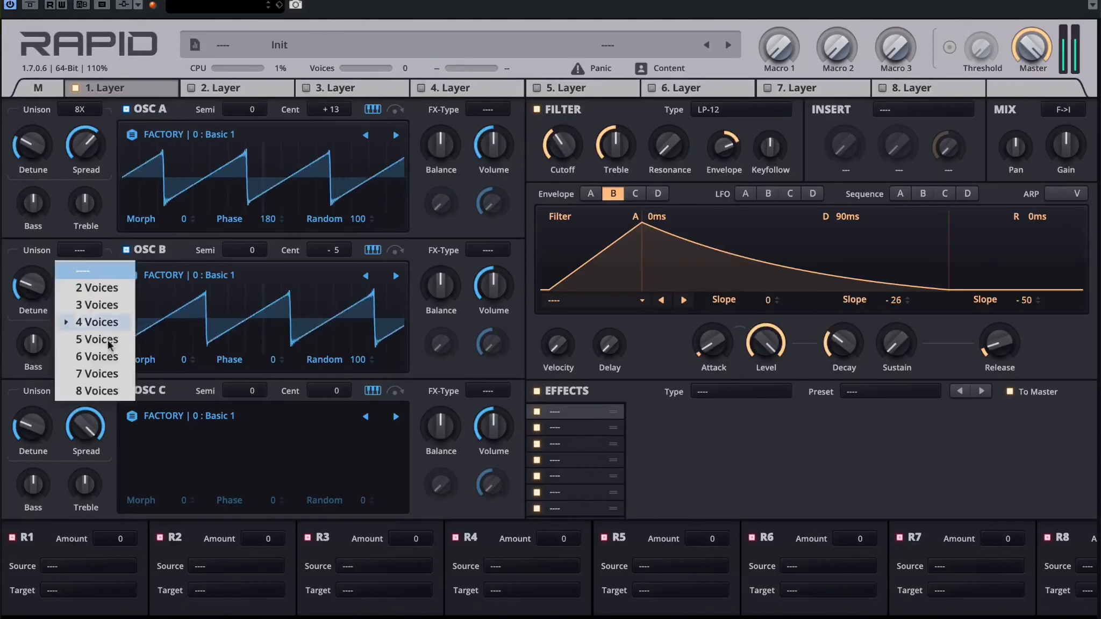
pyautogui.click(33, 295)
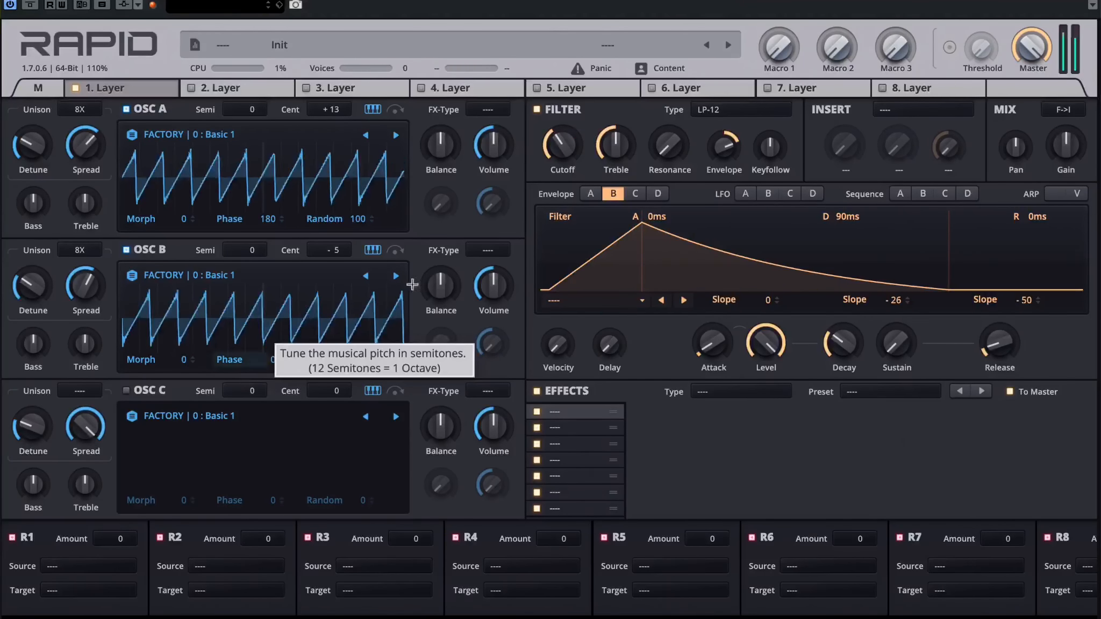
# Step: Enable oscillator C and balance the three oscillators by lowering their volumes, reducing A's bass and raising treble on A and C
pyautogui.click(133, 392)
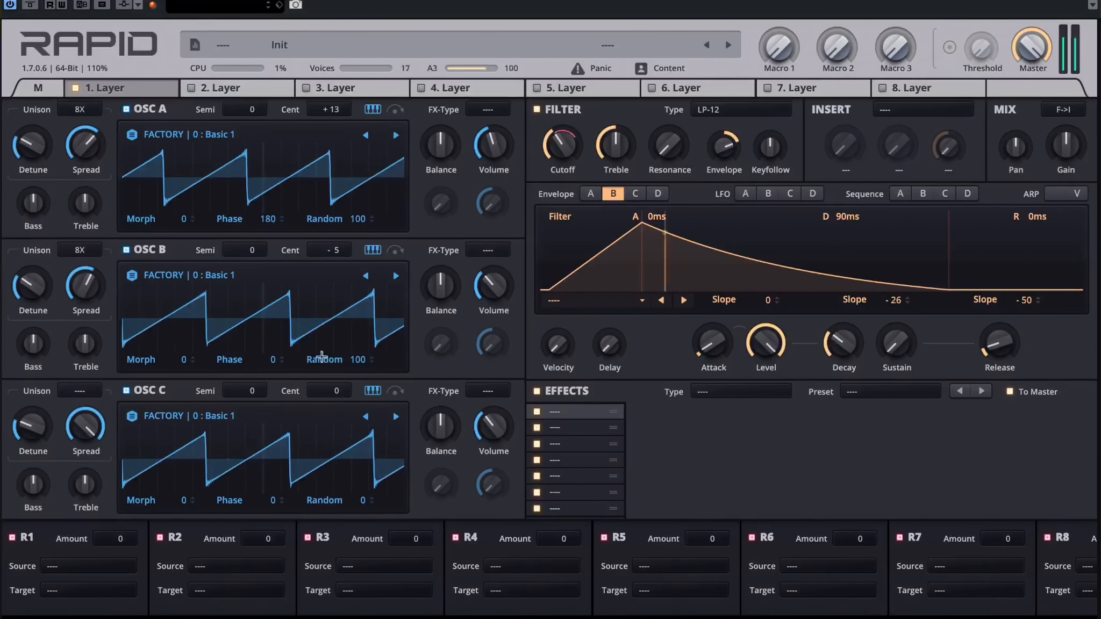
pyautogui.moveTo(46, 208); pyautogui.dragTo(45, 231)
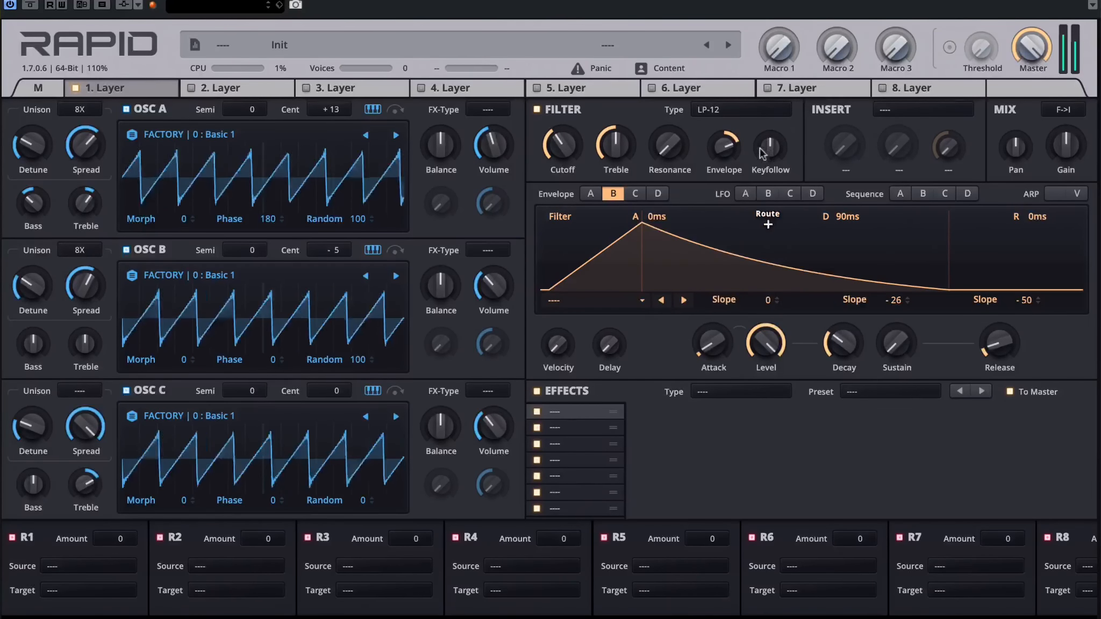
# Step: Add an Equalizer in the first effect slot with a high-shelf boost and a low-shelf cut
pyautogui.click(718, 391)
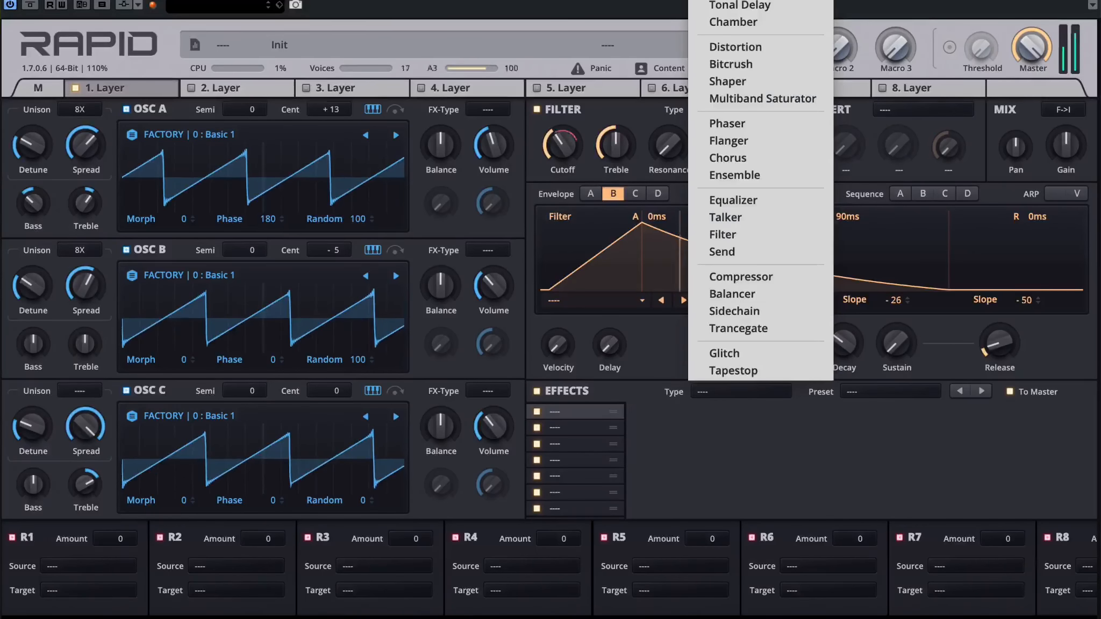
pyautogui.click(730, 201)
pyautogui.moveTo(764, 444); pyautogui.dragTo(714, 447)
pyautogui.moveTo(759, 499); pyautogui.dragTo(755, 506)
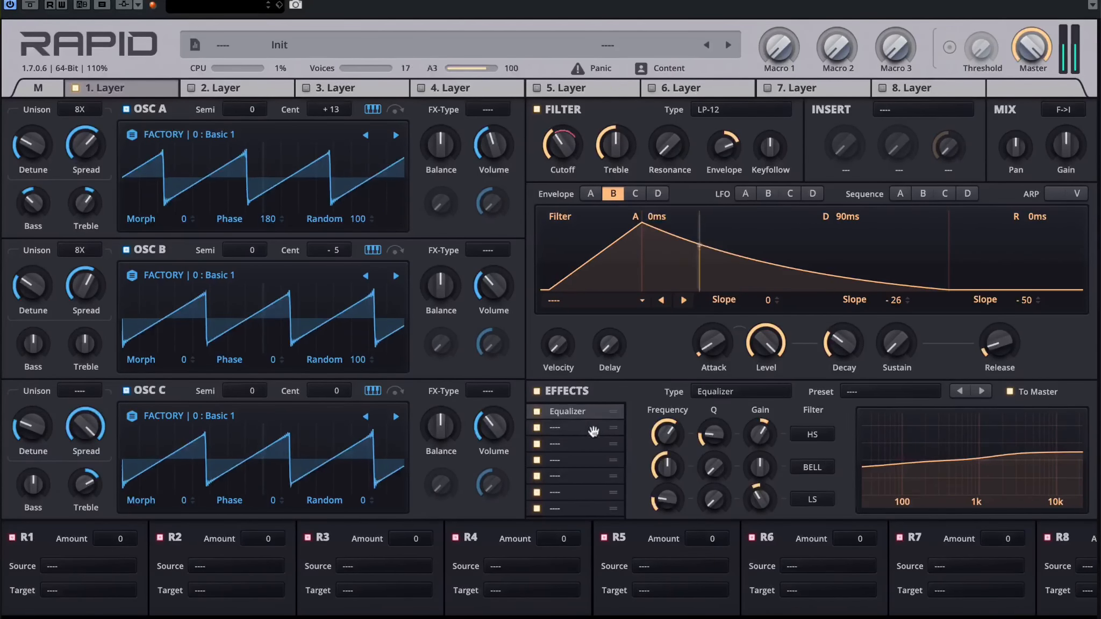
# Step: Add a Dual Delay with 1/8 and 1/8d times in the second effect slot and enable its saturation
pyautogui.click(570, 427)
pyautogui.click(742, 392)
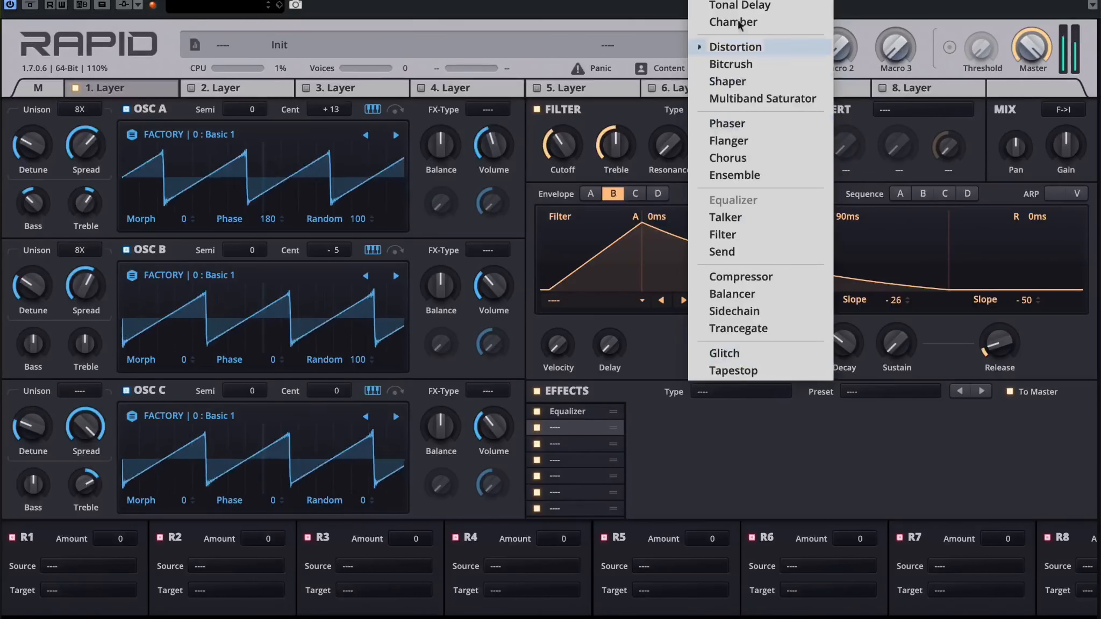
pyautogui.click(740, 0)
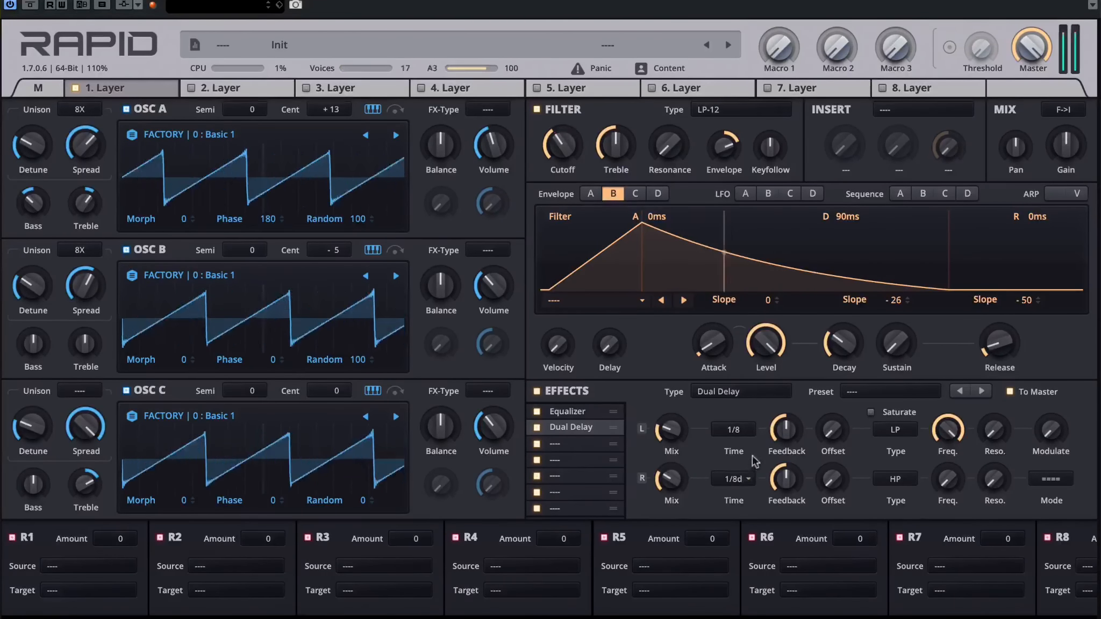
pyautogui.click(871, 413)
# Step: Set both delay filters to Bandpass at lower-mid frequencies and raise the delay's resonance and modulation
pyautogui.click(896, 430)
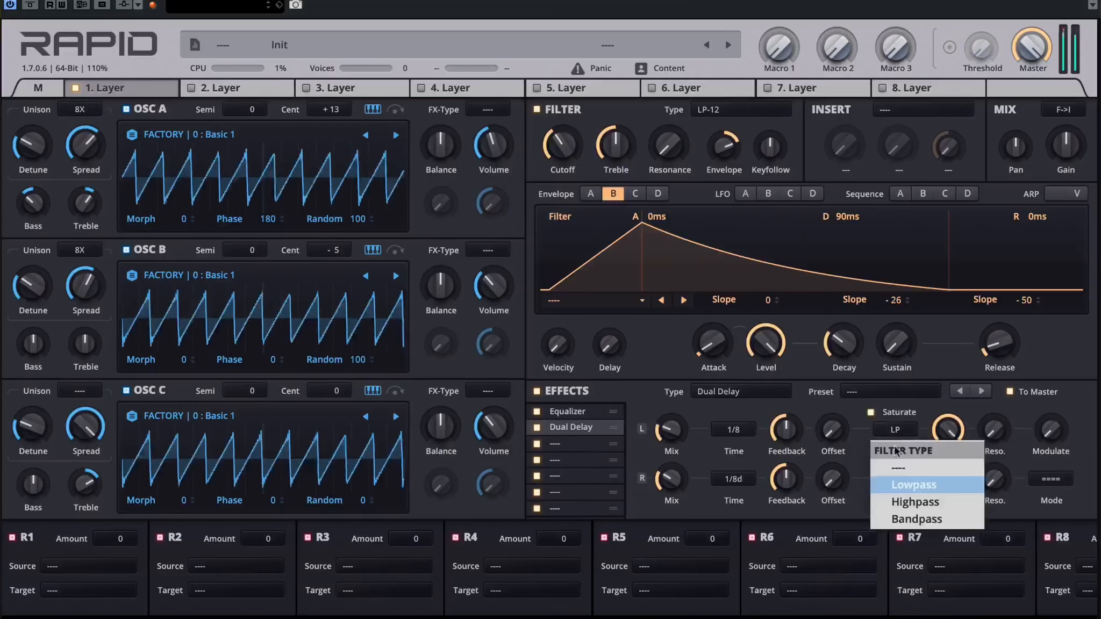
pyautogui.click(912, 518)
pyautogui.moveTo(949, 435); pyautogui.dragTo(946, 494)
pyautogui.click(896, 479)
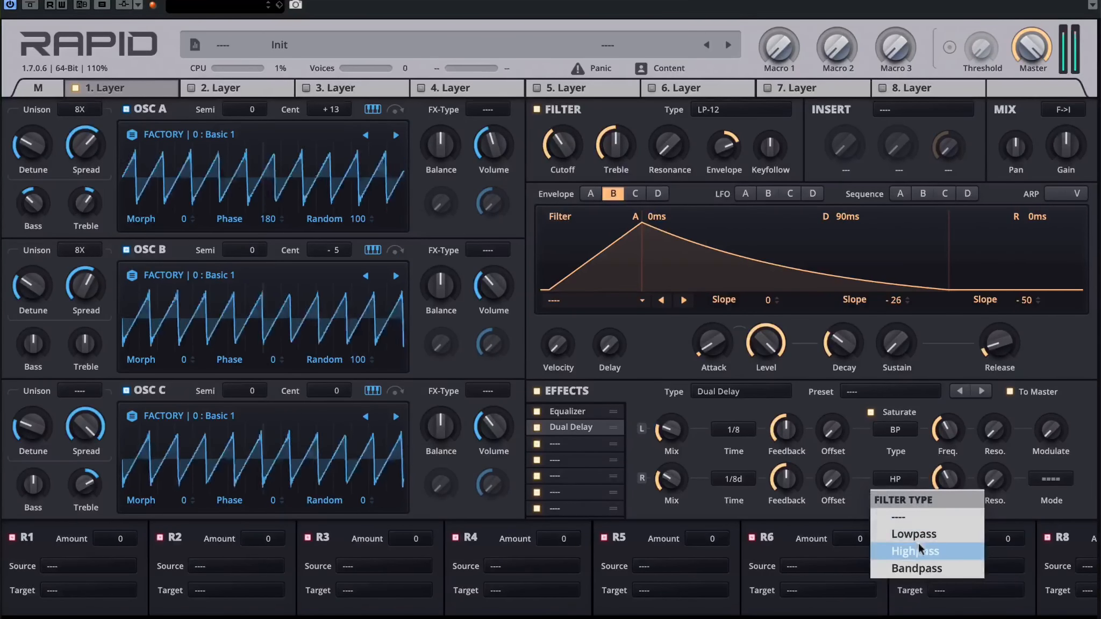
pyautogui.click(909, 570)
pyautogui.moveTo(948, 480); pyautogui.dragTo(994, 448)
pyautogui.moveTo(995, 432); pyautogui.dragTo(995, 410)
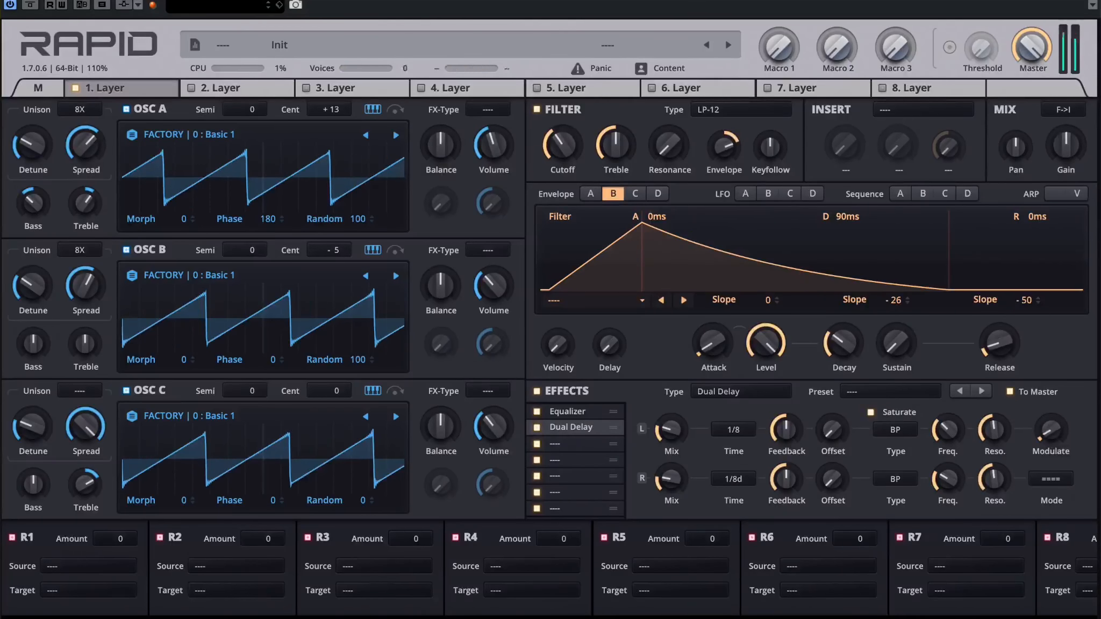
pyautogui.moveTo(1051, 430)
pyautogui.mouseDown()
pyautogui.moveTo(1052, 412)
pyautogui.moveTo(1052, 447)
pyautogui.mouseUp()
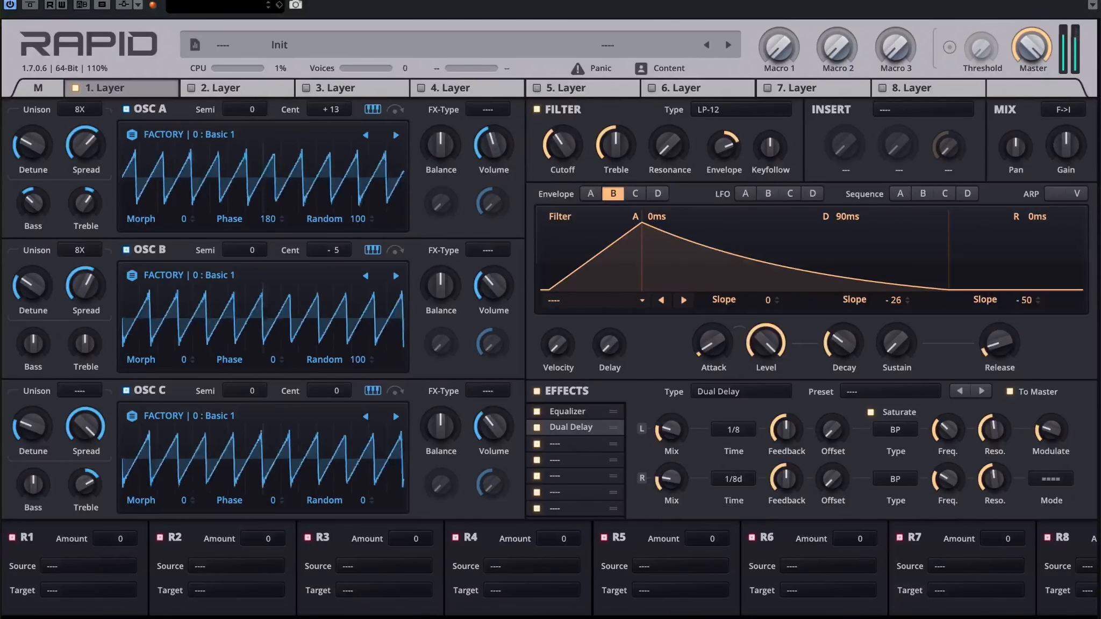
# Step: Add a Reverb in the third effect slot and set its size to Solar
pyautogui.click(549, 443)
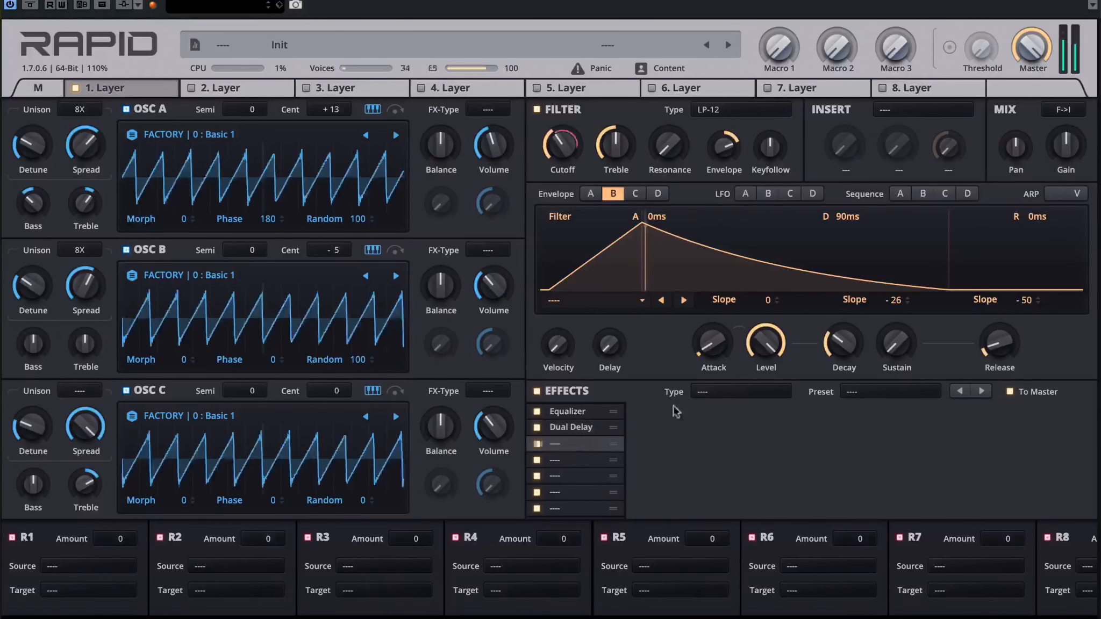
pyautogui.click(719, 393)
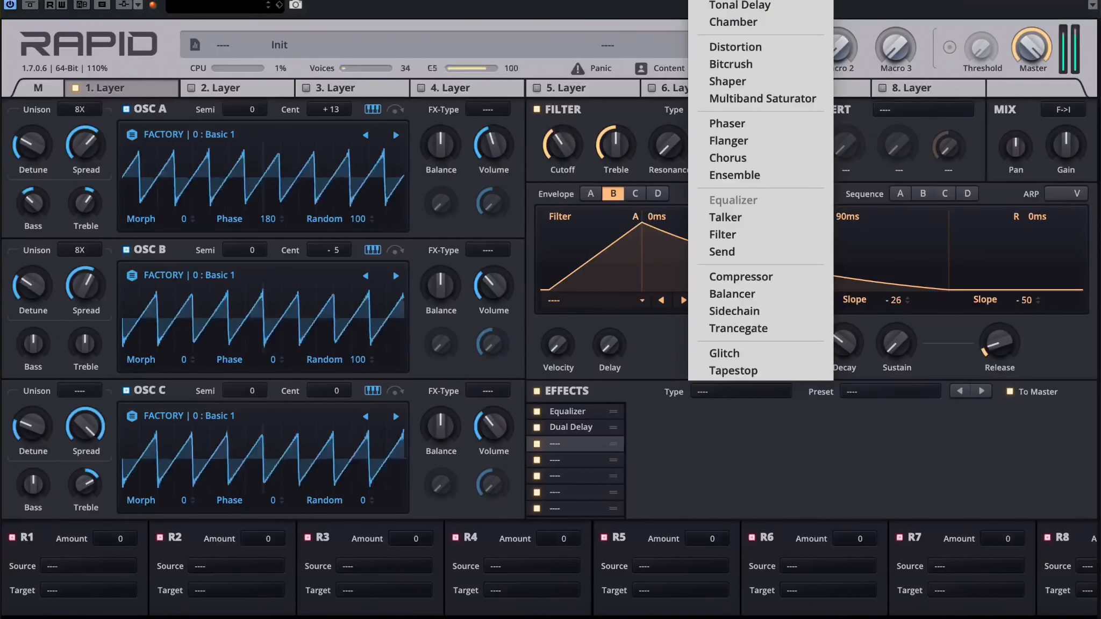
pyautogui.click(733, 21)
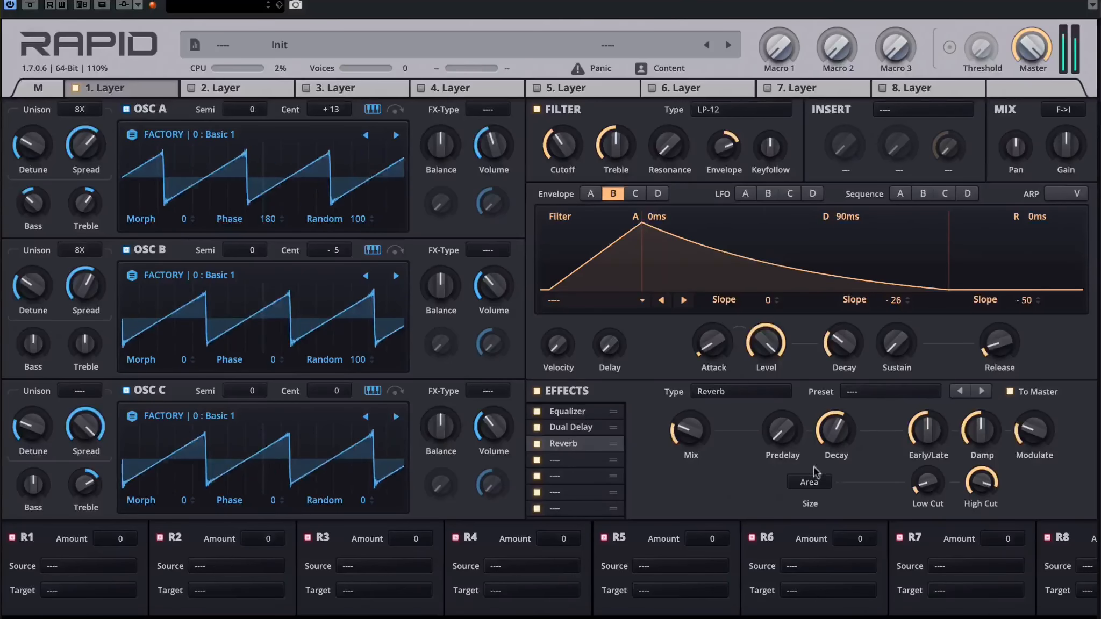
pyautogui.click(808, 483)
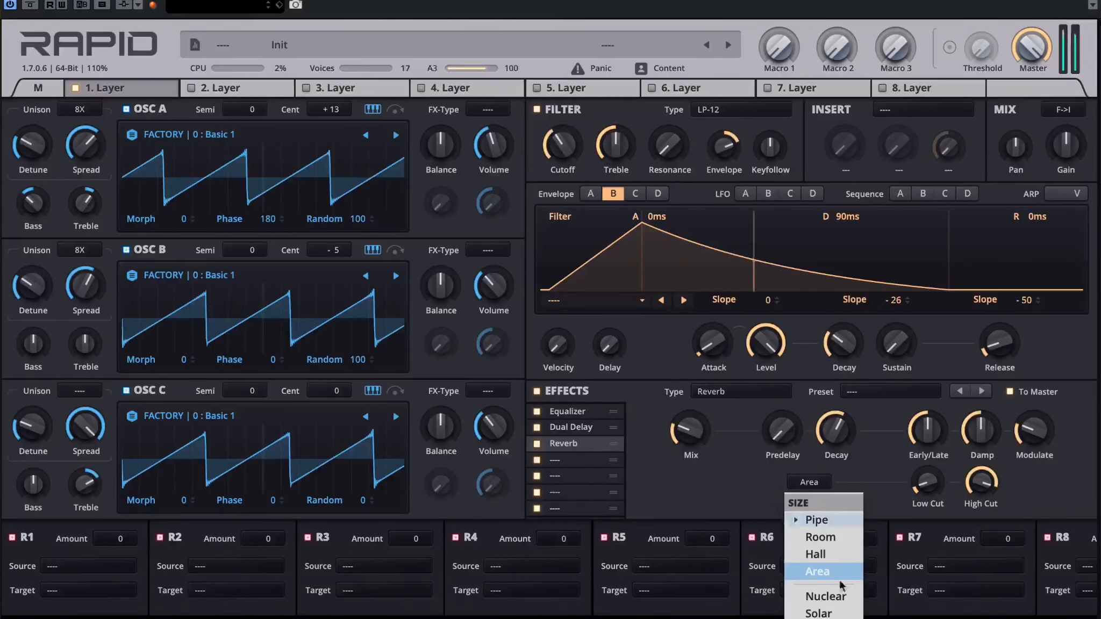
pyautogui.click(819, 614)
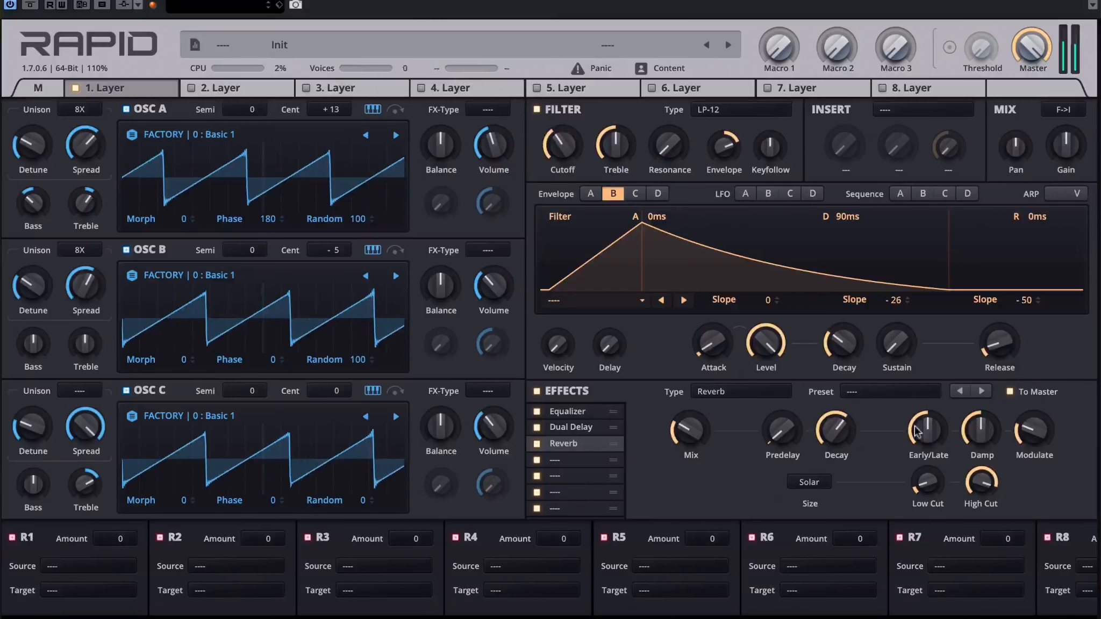
# Step: Raise the reverb's damping, modulation, decay and early/late balance, and trim its mix
pyautogui.moveTo(982, 430); pyautogui.dragTo(1034, 419)
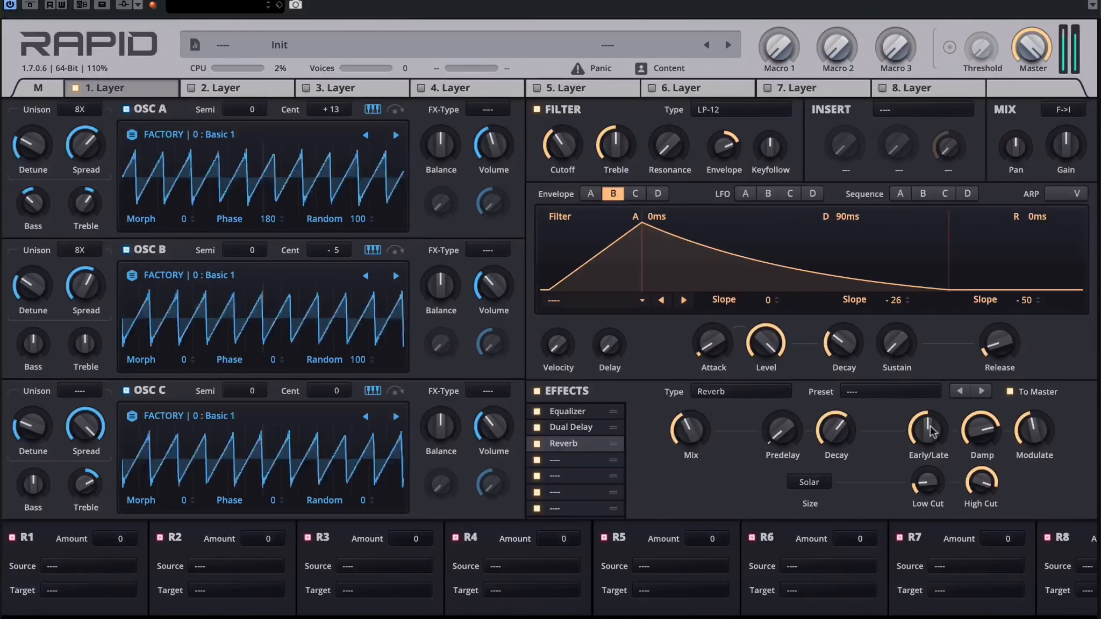
pyautogui.moveTo(836, 430); pyautogui.dragTo(836, 384)
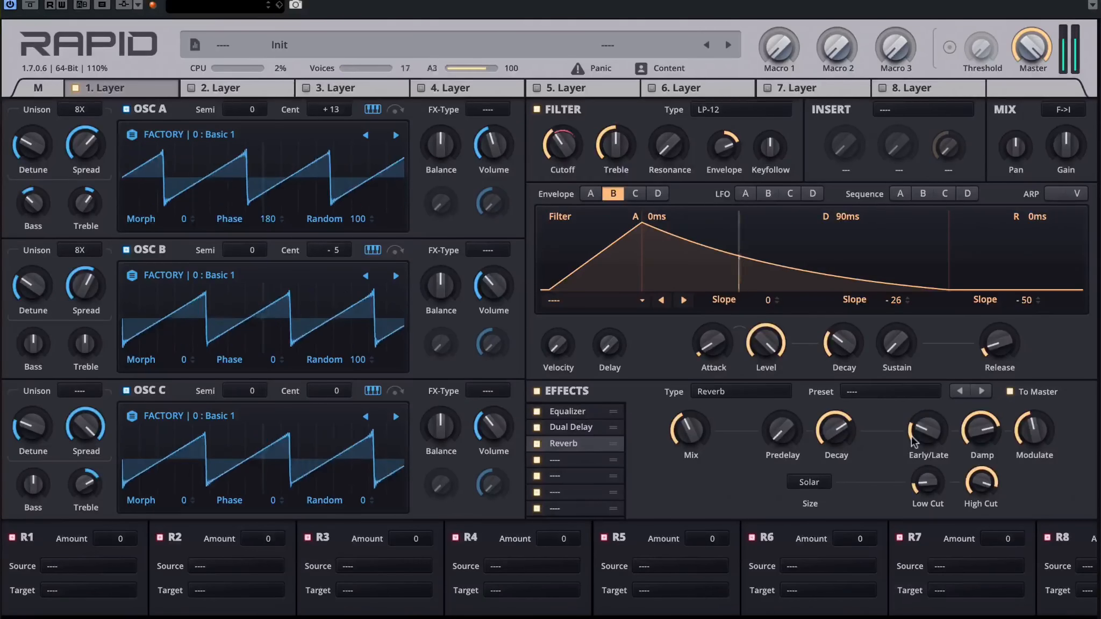
pyautogui.moveTo(921, 433)
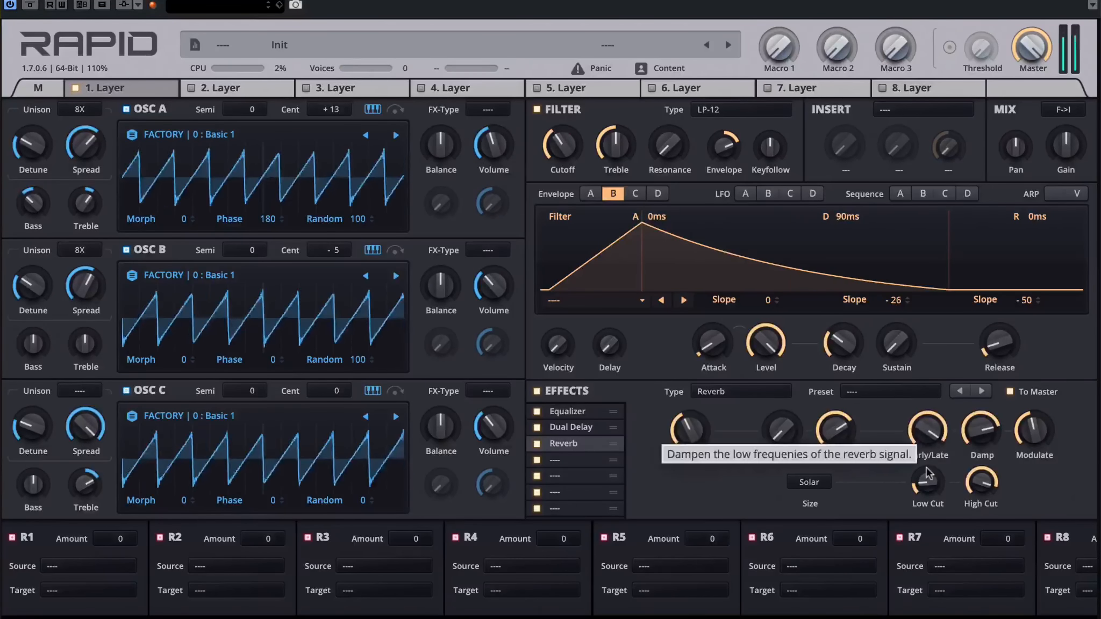
pyautogui.moveTo(927, 431); pyautogui.dragTo(928, 440)
pyautogui.moveTo(700, 431); pyautogui.dragTo(701, 442)
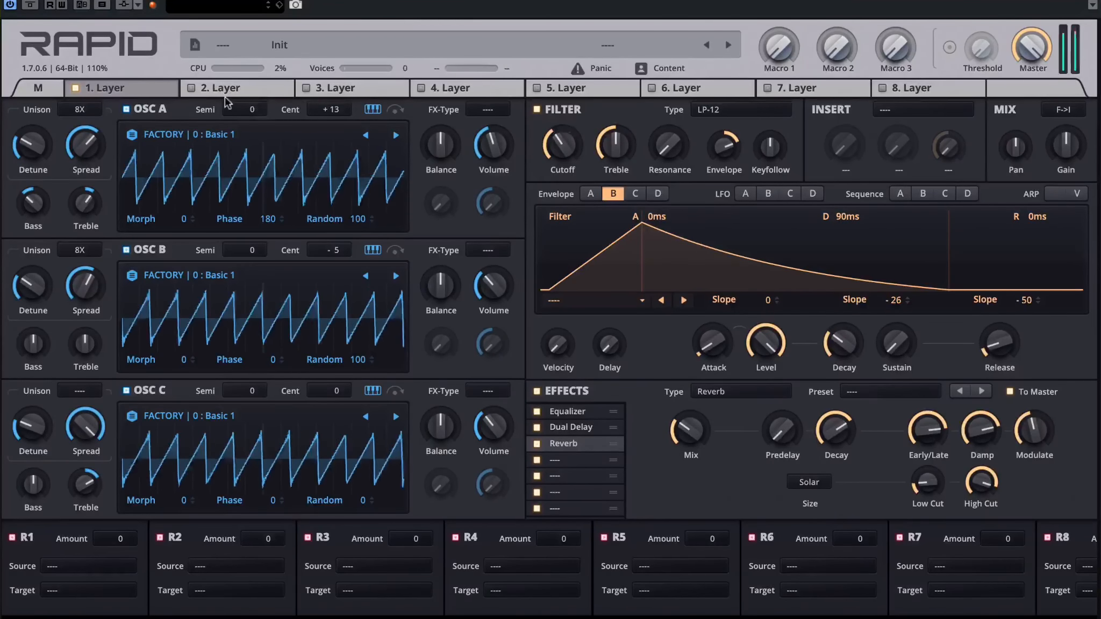
# Step: Give oscillator C 4-voice unison and raise its detune well above the starting amount
pyautogui.click(92, 394)
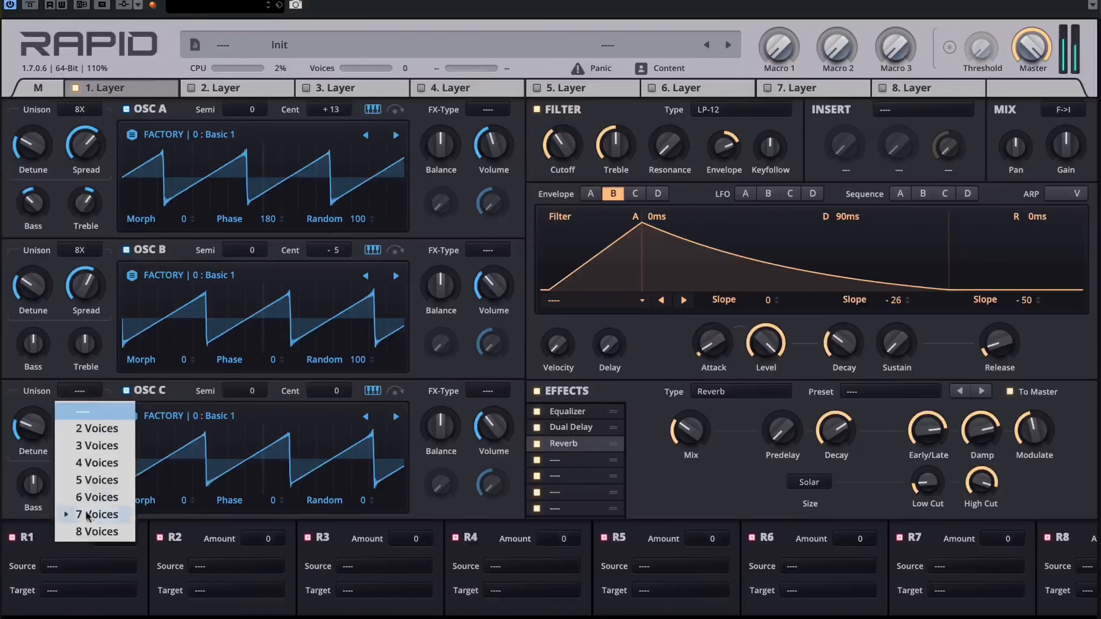
pyautogui.click(80, 463)
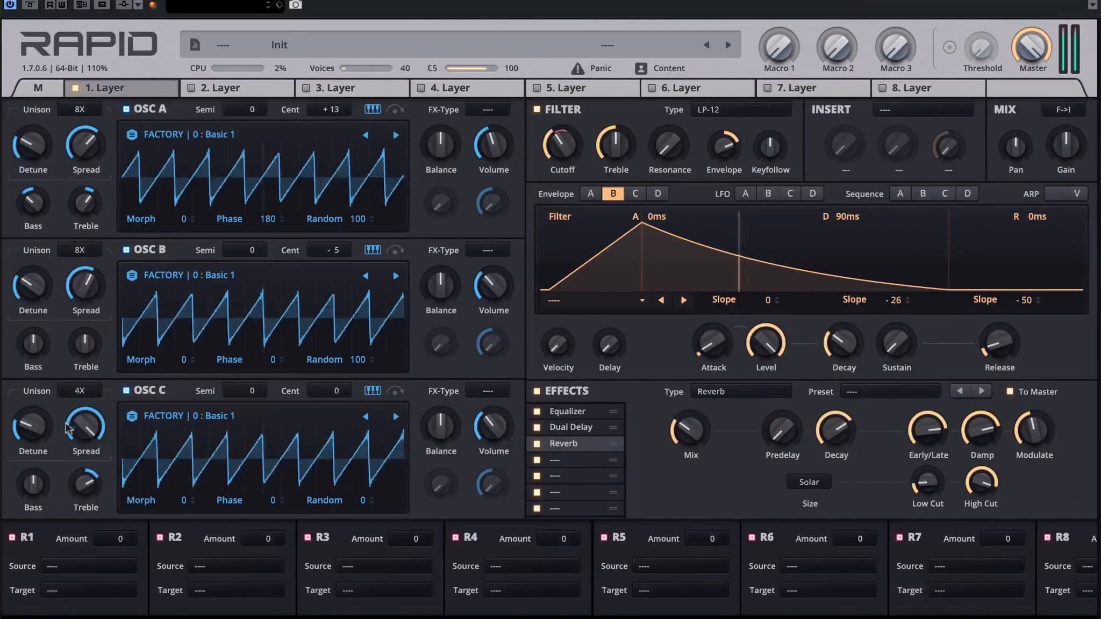
pyautogui.moveTo(29, 420)
pyautogui.mouseDown()
pyautogui.moveTo(30, 395)
pyautogui.moveTo(30, 406)
pyautogui.mouseUp()
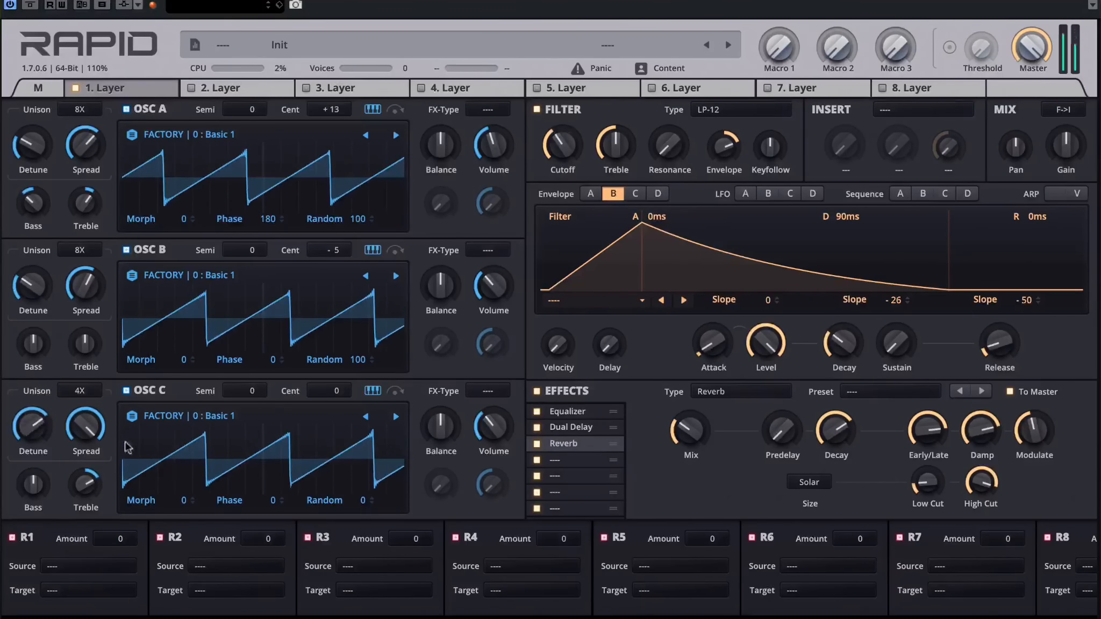
# Step: Set oscillator C's random phase to 100, lower its detune slightly and raise its volume
pyautogui.moveTo(323, 496); pyautogui.dragTo(322, 441)
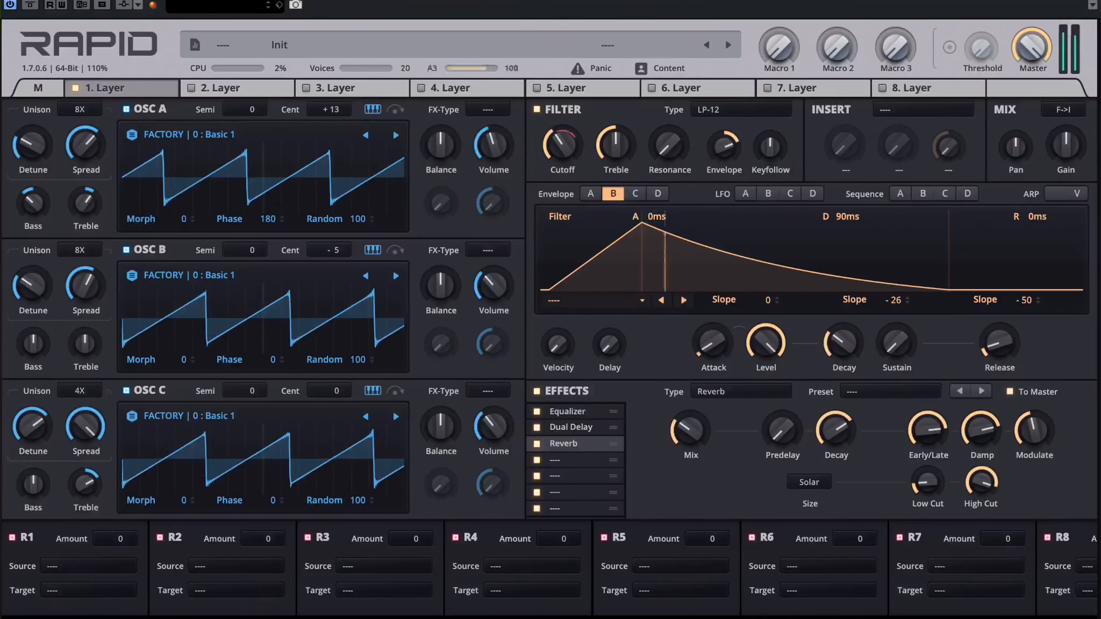
pyautogui.moveTo(35, 434); pyautogui.dragTo(35, 446)
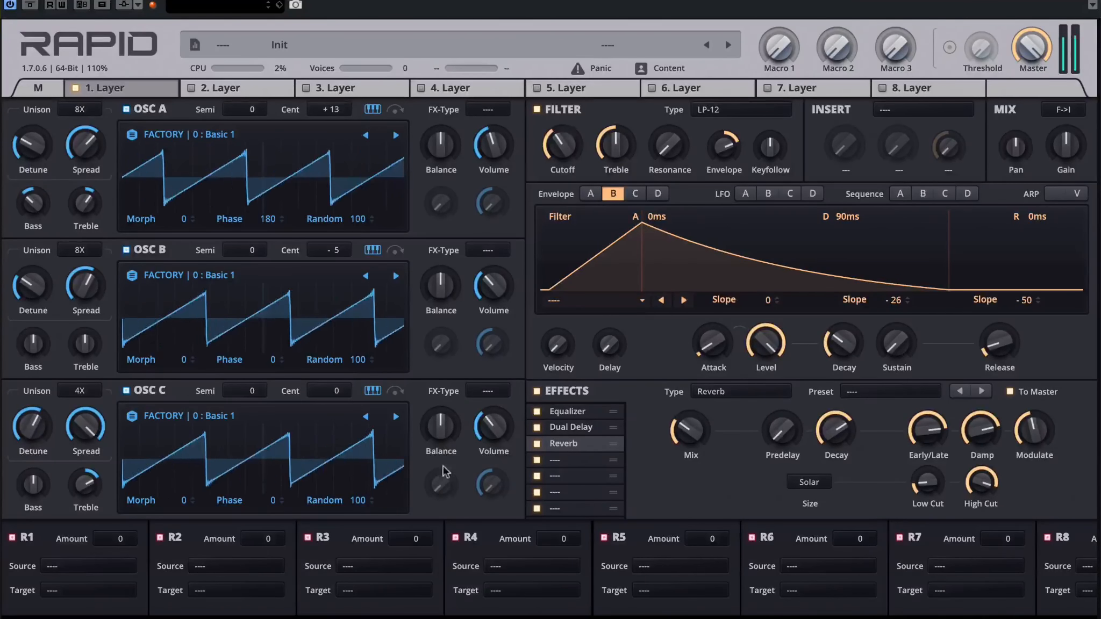
pyautogui.moveTo(502, 422)
pyautogui.mouseDown()
pyautogui.moveTo(502, 398)
pyautogui.moveTo(494, 437)
pyautogui.mouseUp()
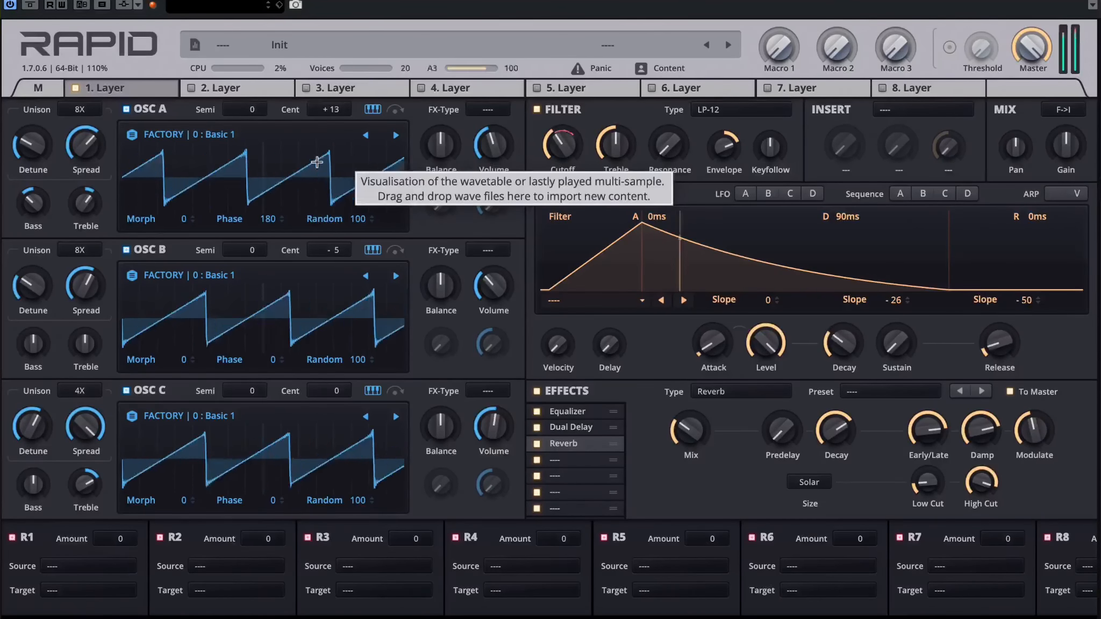
# Step: Change the filter type to Vintage Lowpass and raise the reverb's low cut
pyautogui.click(732, 110)
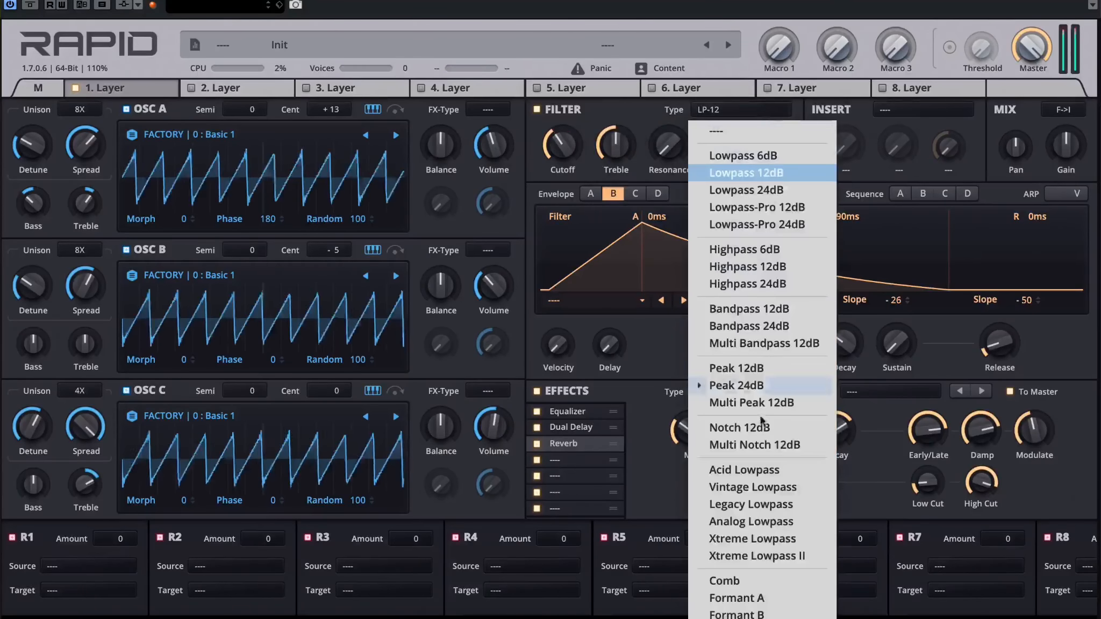
pyautogui.click(752, 487)
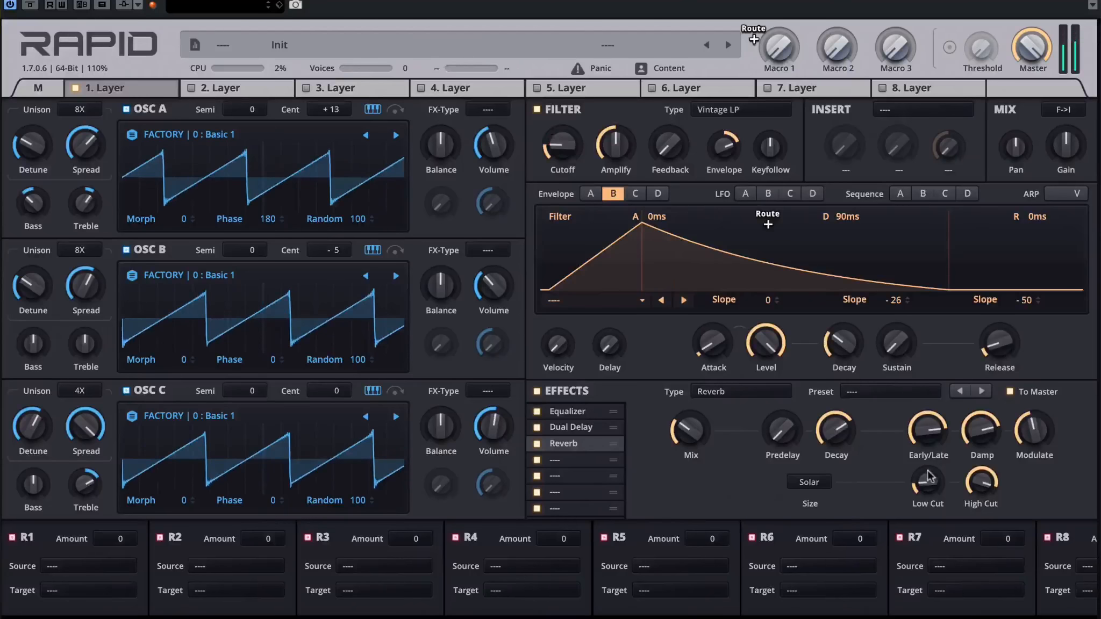
pyautogui.moveTo(928, 472); pyautogui.dragTo(929, 452)
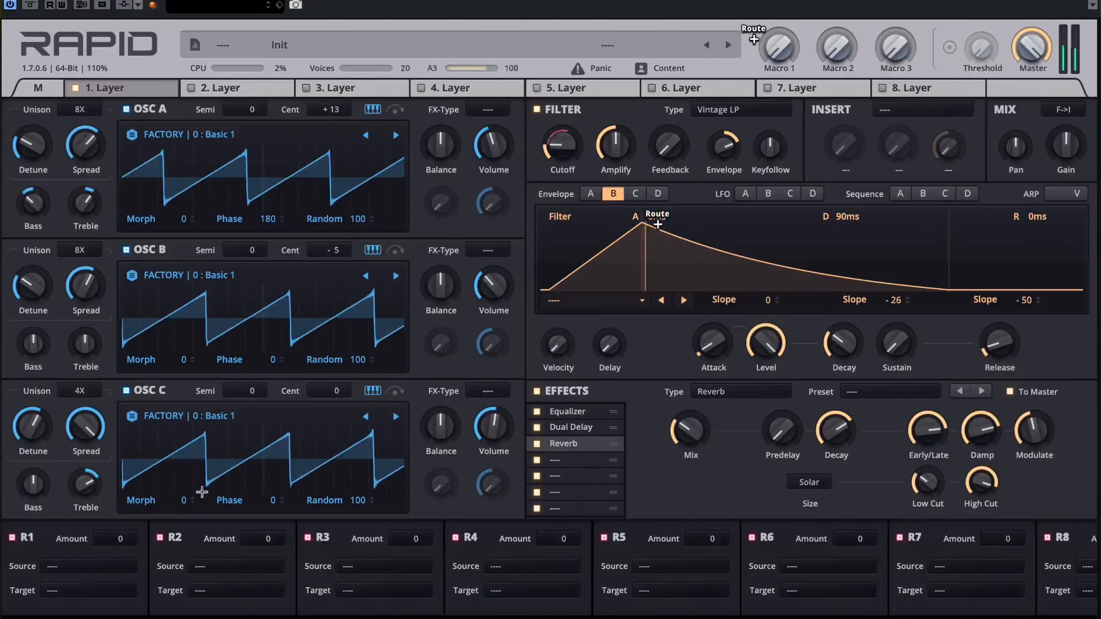
# Step: Route the modulation wheel to filter cutoff in R1 with an amount of +78 and check the wheel on the main page
pyautogui.click(86, 566)
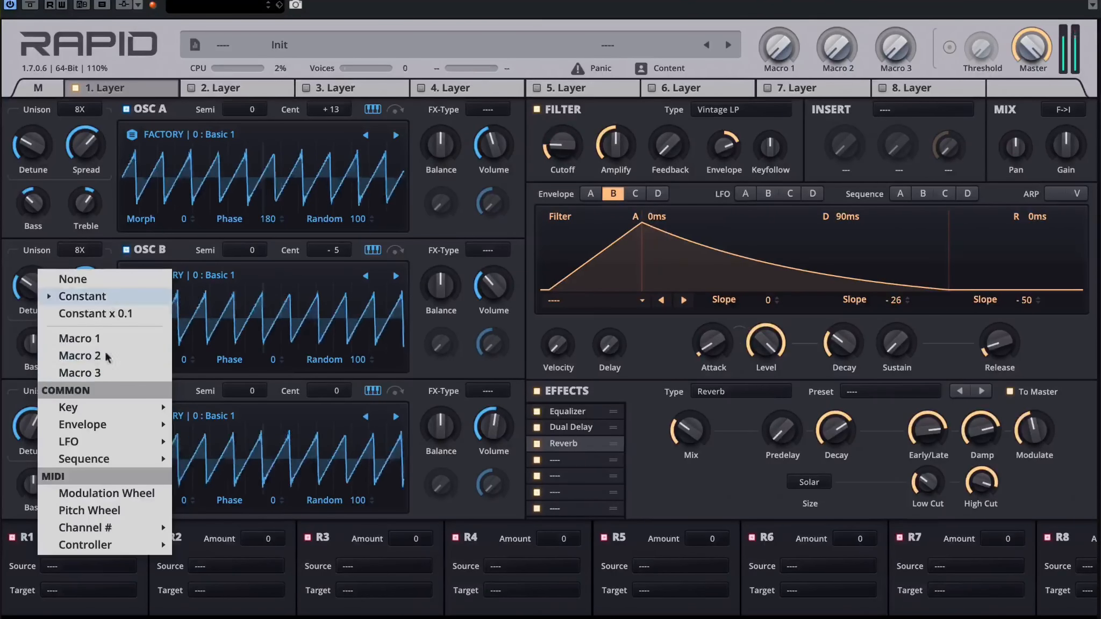
pyautogui.click(95, 494)
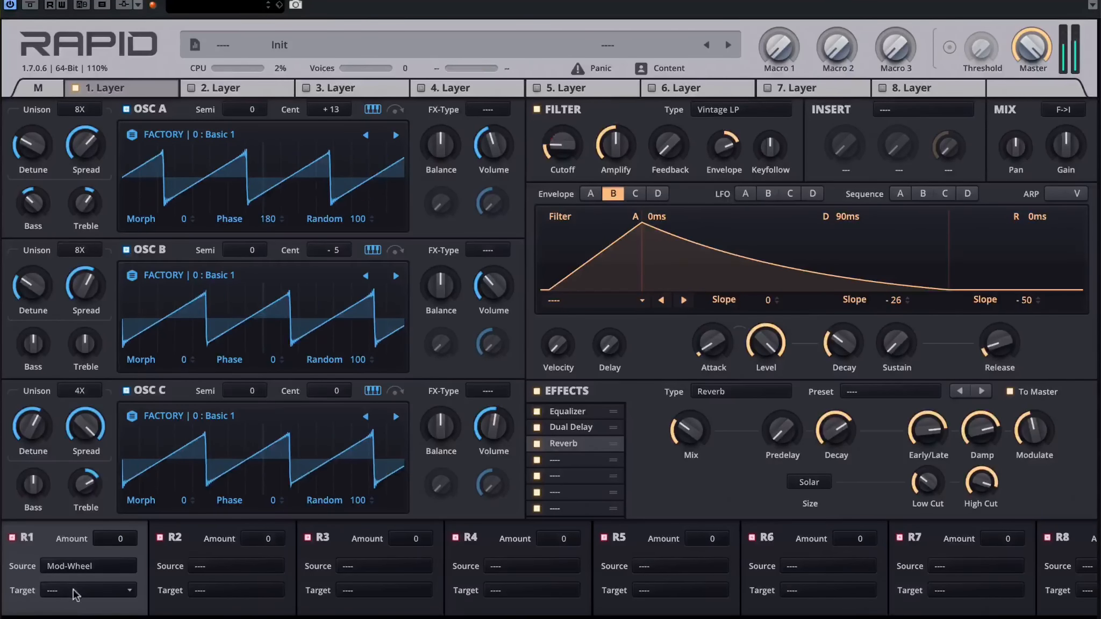
pyautogui.click(76, 591)
pyautogui.moveTo(89, 466)
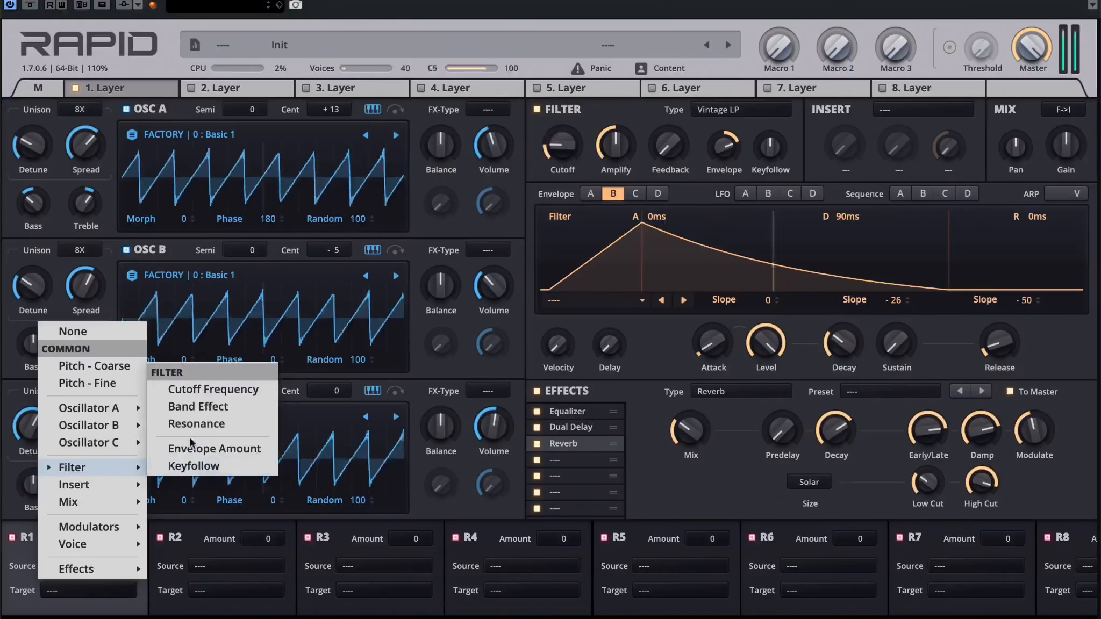
pyautogui.click(200, 389)
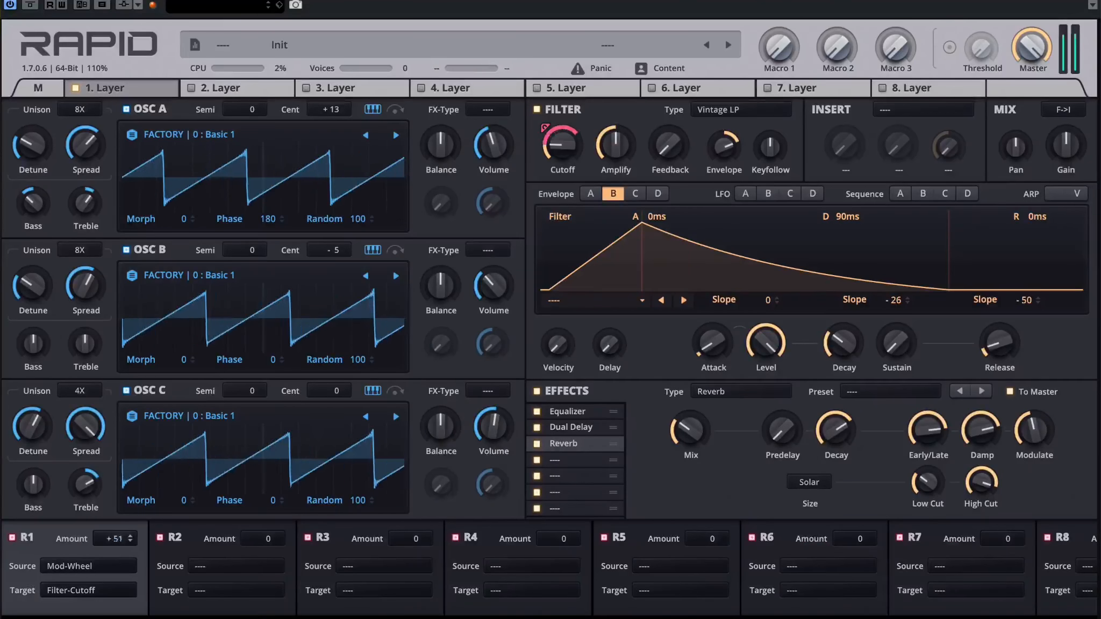
pyautogui.moveTo(114, 539); pyautogui.dragTo(114, 541)
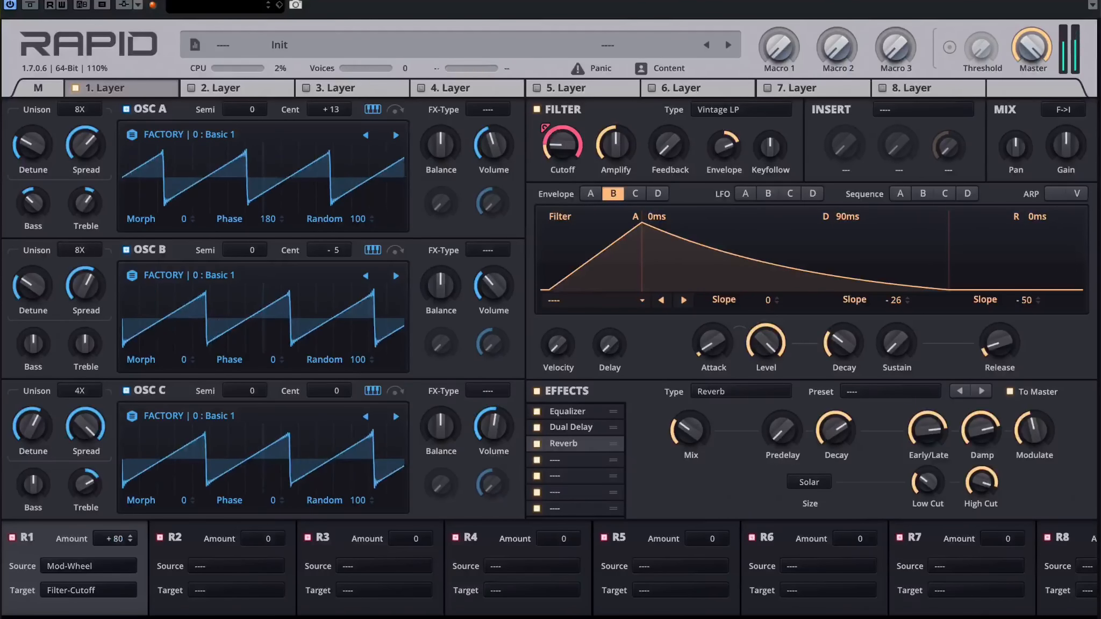
pyautogui.click(38, 88)
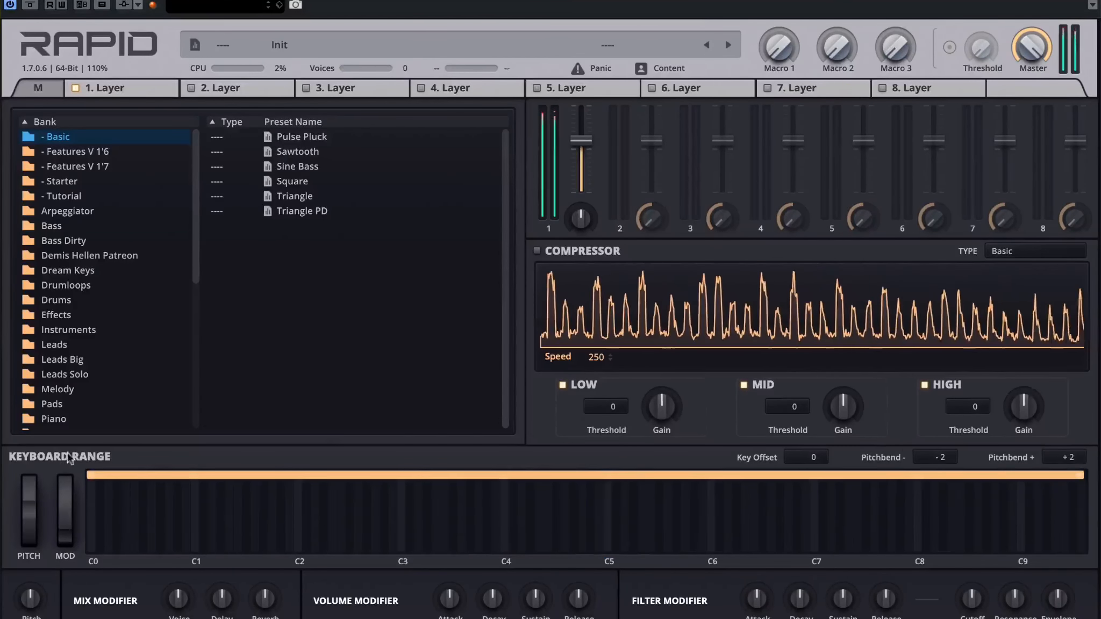
pyautogui.click(137, 86)
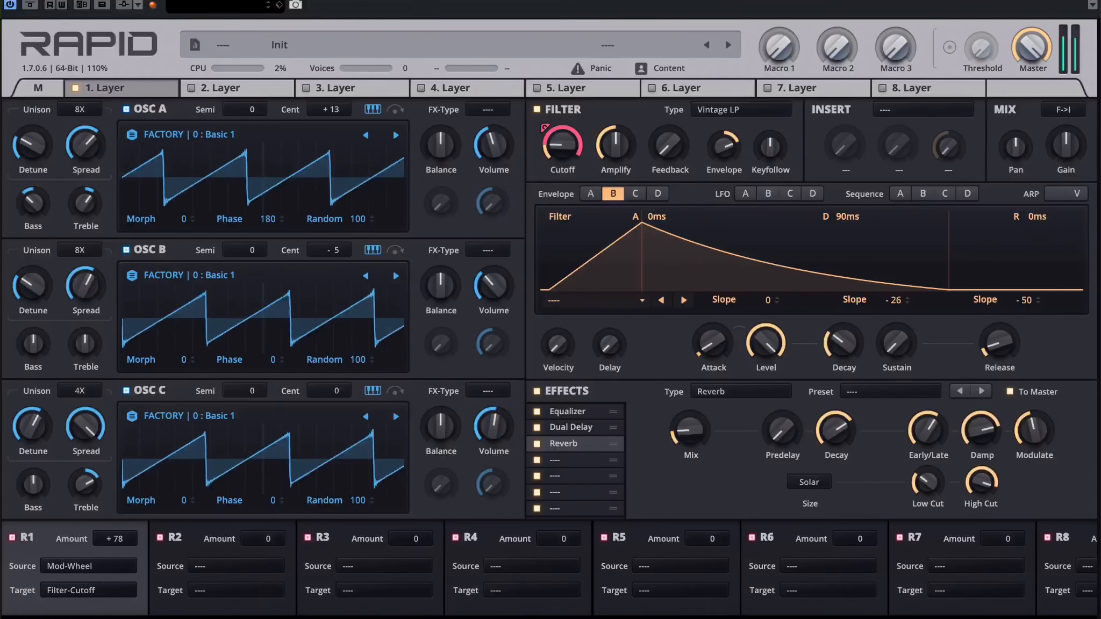
# Step: Route the modulation wheel to the reverb mix in R2 with an amount of +29
pyautogui.click(218, 567)
pyautogui.click(258, 492)
pyautogui.click(223, 592)
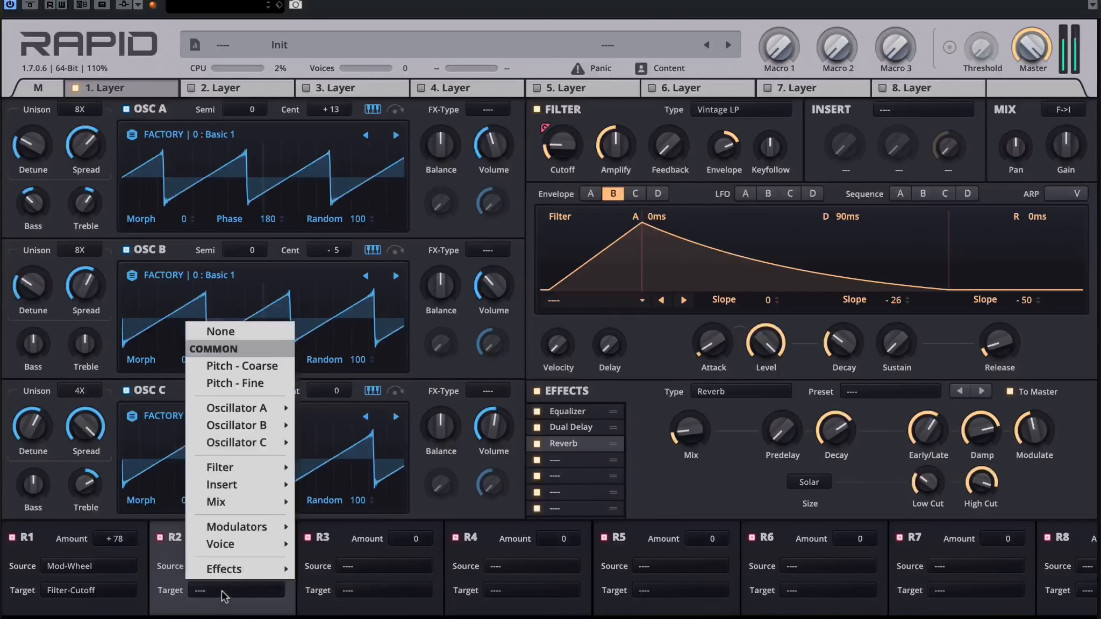
pyautogui.moveTo(252, 484)
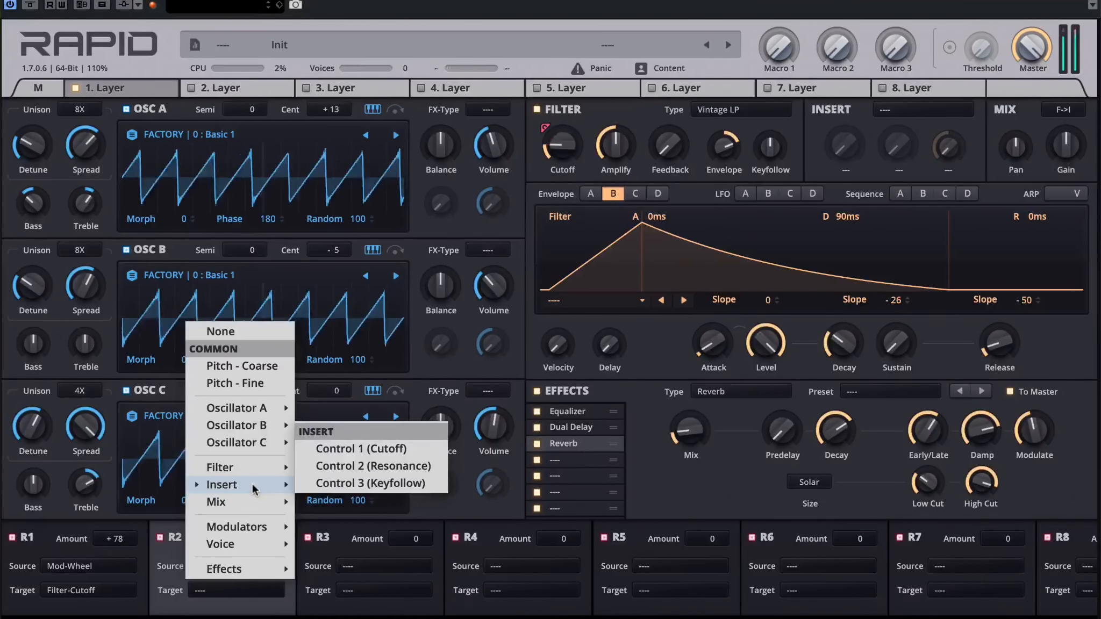
pyautogui.moveTo(252, 547)
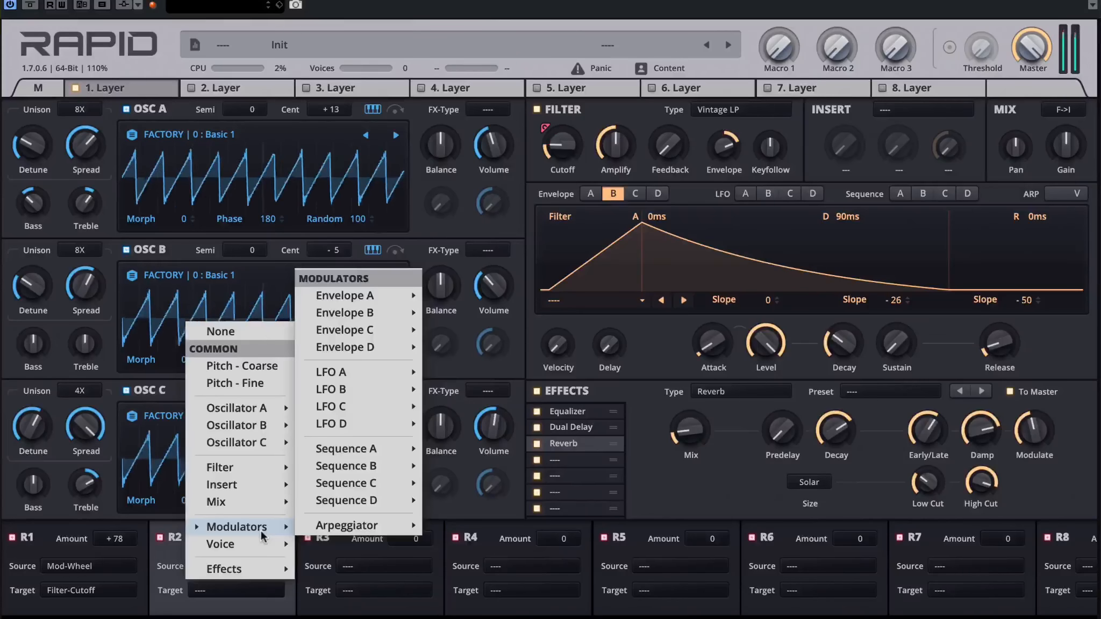
pyautogui.moveTo(261, 568)
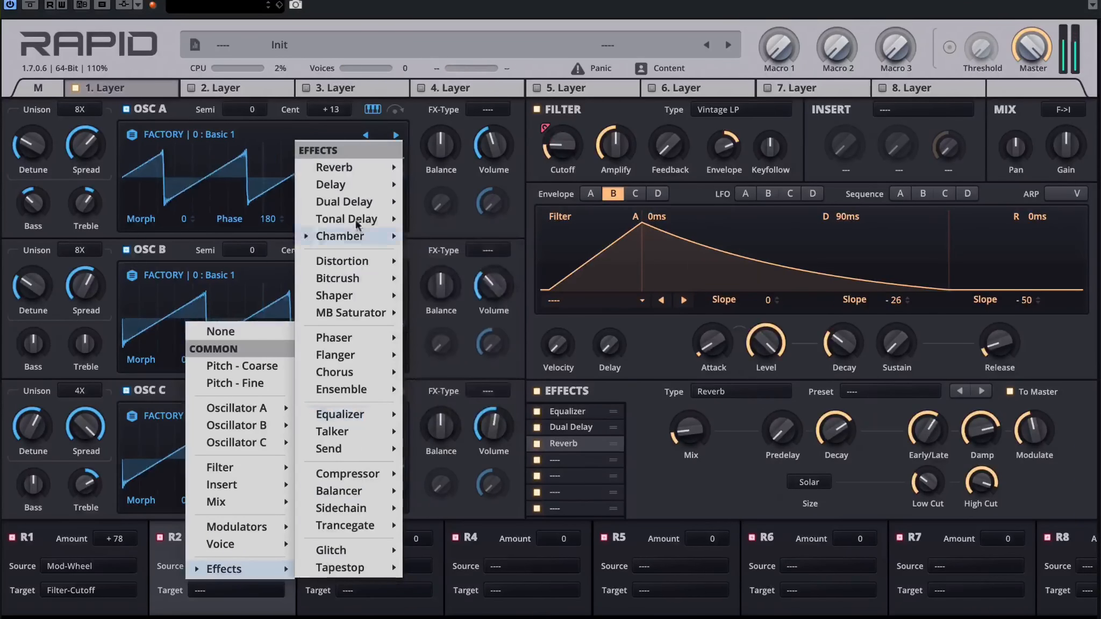
pyautogui.moveTo(350, 171)
pyautogui.click(466, 188)
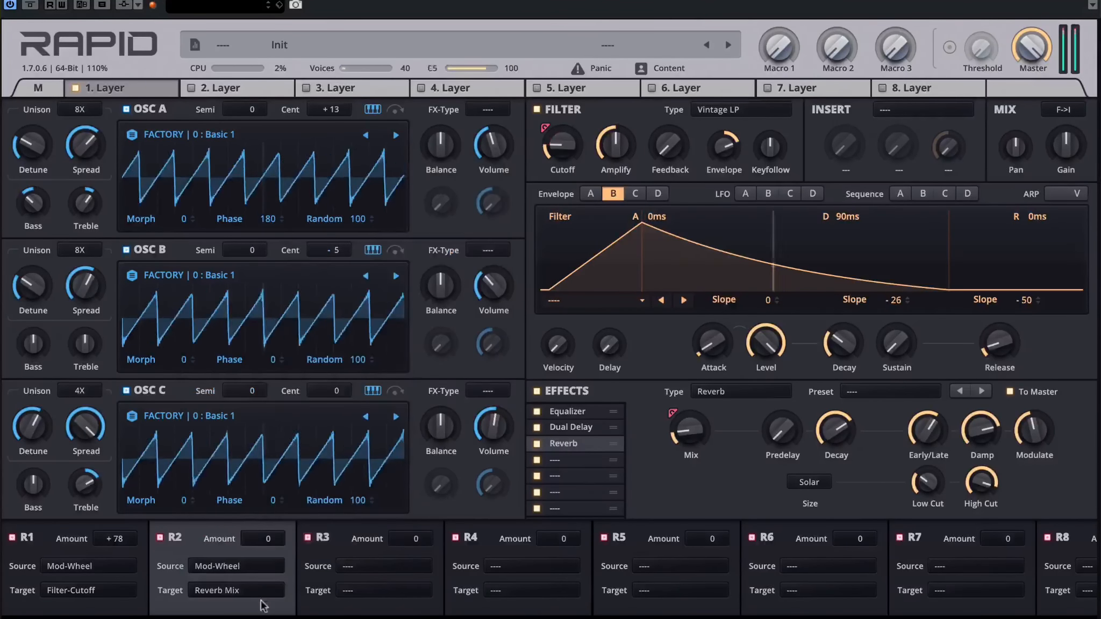
pyautogui.moveTo(262, 538); pyautogui.dragTo(263, 529)
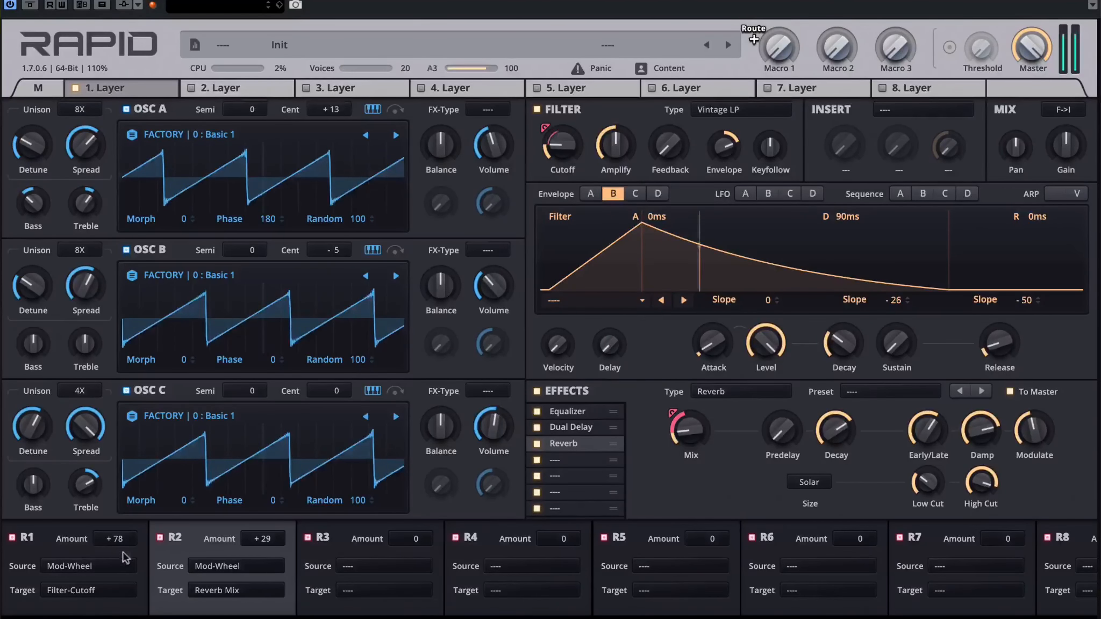
# Step: Check the modulation wheel on the main page and set the R2 reverb mix amount to +21
pyautogui.click(40, 87)
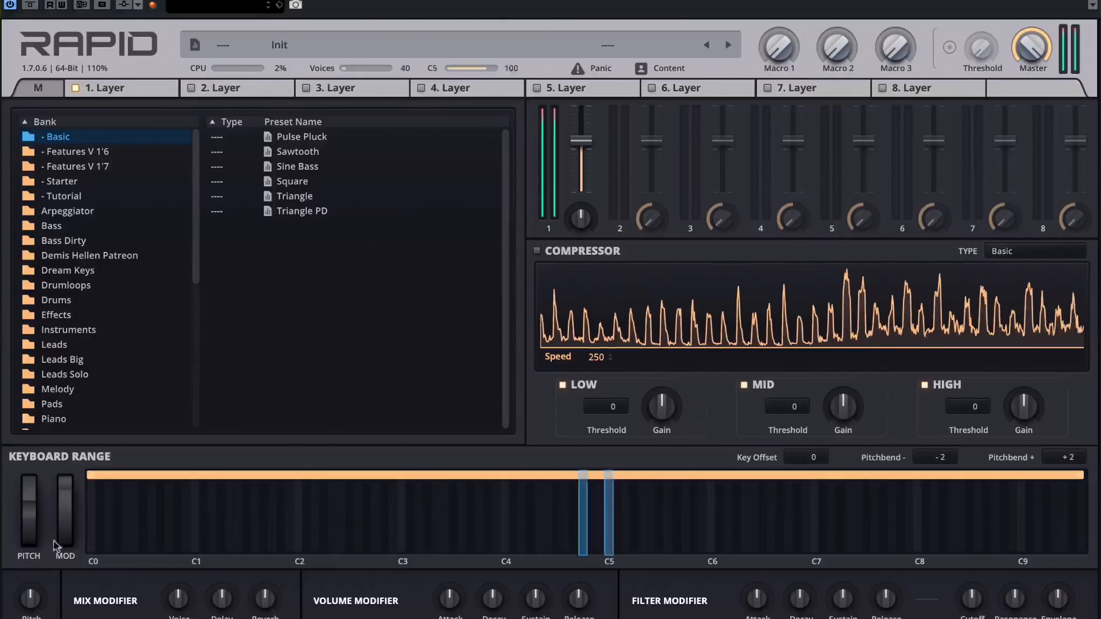
pyautogui.click(121, 92)
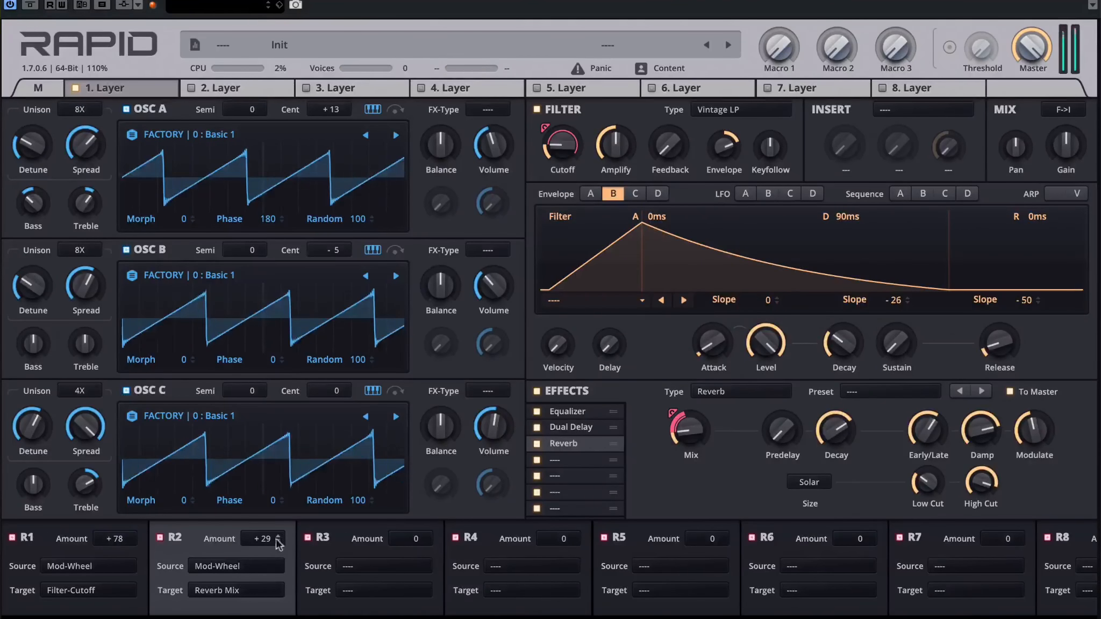
pyautogui.moveTo(276, 540); pyautogui.dragTo(276, 552)
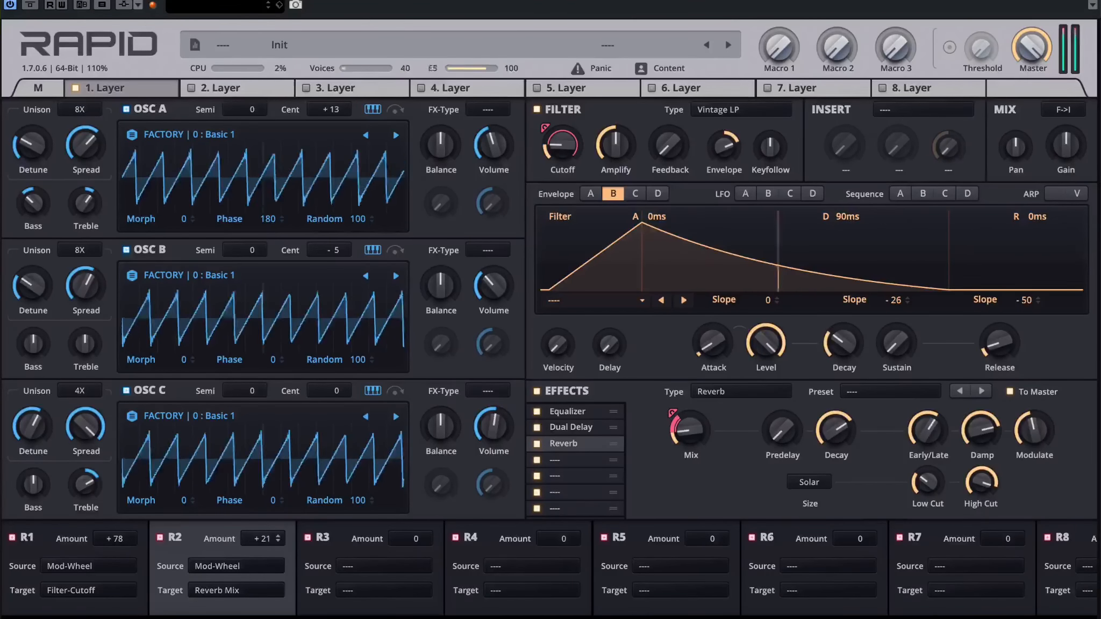
# Step: Shape volume envelope A into a pluck with almost no sustain and a 138 ms decay
pyautogui.click(598, 194)
pyautogui.doubleClick(840, 346)
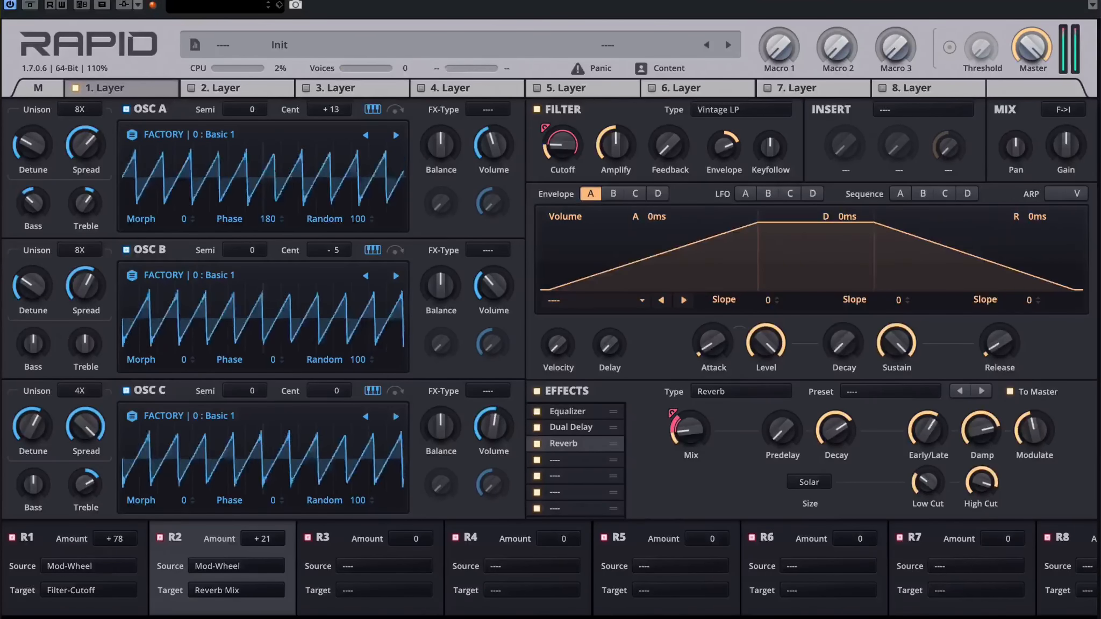
pyautogui.moveTo(897, 347); pyautogui.dragTo(897, 379)
pyautogui.moveTo(842, 344); pyautogui.dragTo(842, 321)
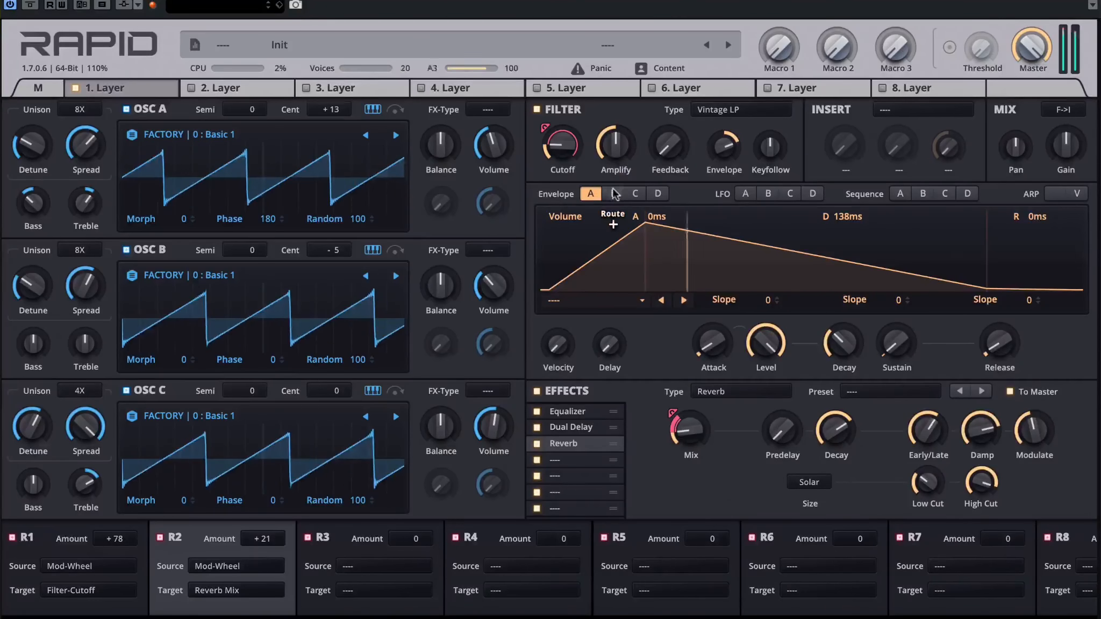
# Step: Set filter envelope B's decay slope to -54 and bring the attack of envelopes B and A down to minimum
pyautogui.click(613, 193)
pyautogui.moveTo(852, 305); pyautogui.dragTo(852, 334)
pyautogui.moveTo(727, 344); pyautogui.dragTo(713, 350)
pyautogui.click(591, 194)
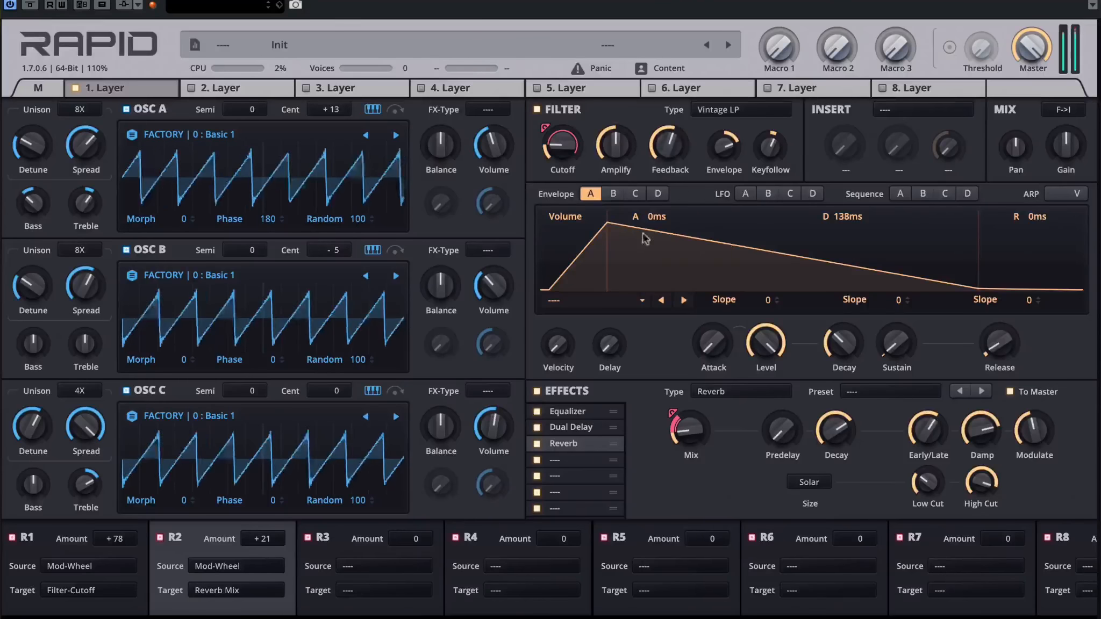
# Step: Try the modulation wheel on the main page and lengthen filter envelope B's decay to 368 ms
pyautogui.click(37, 88)
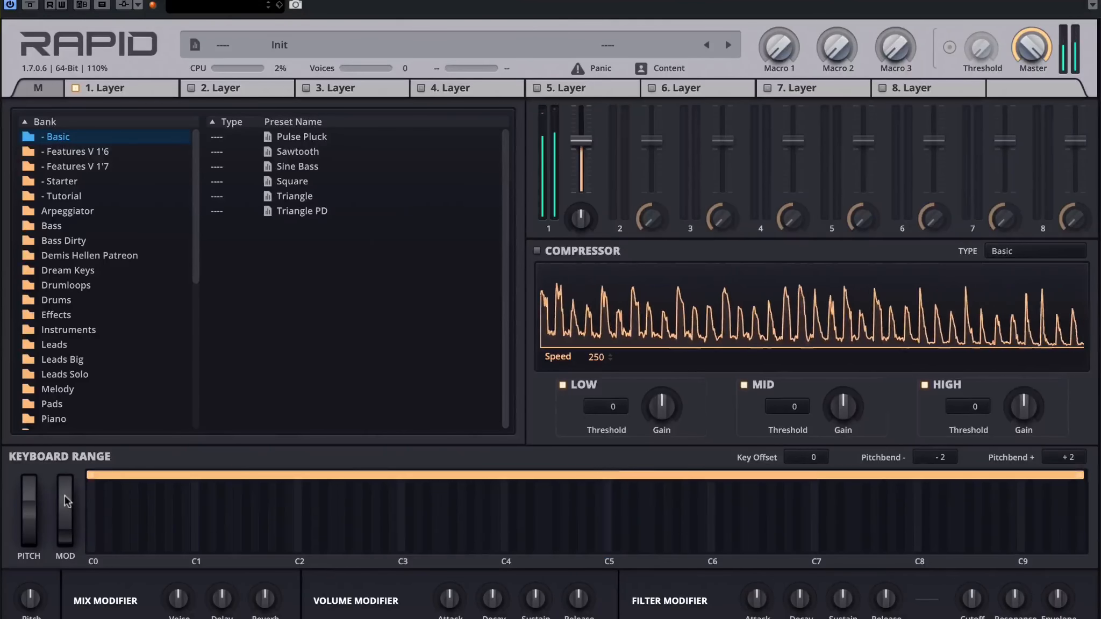
pyautogui.click(147, 86)
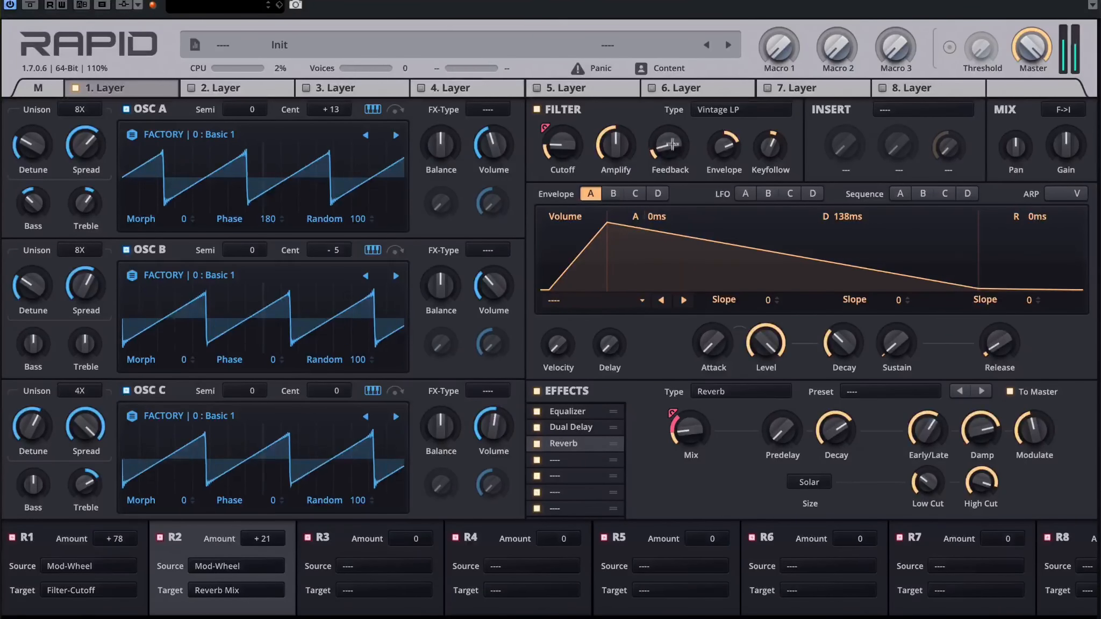
pyautogui.click(618, 195)
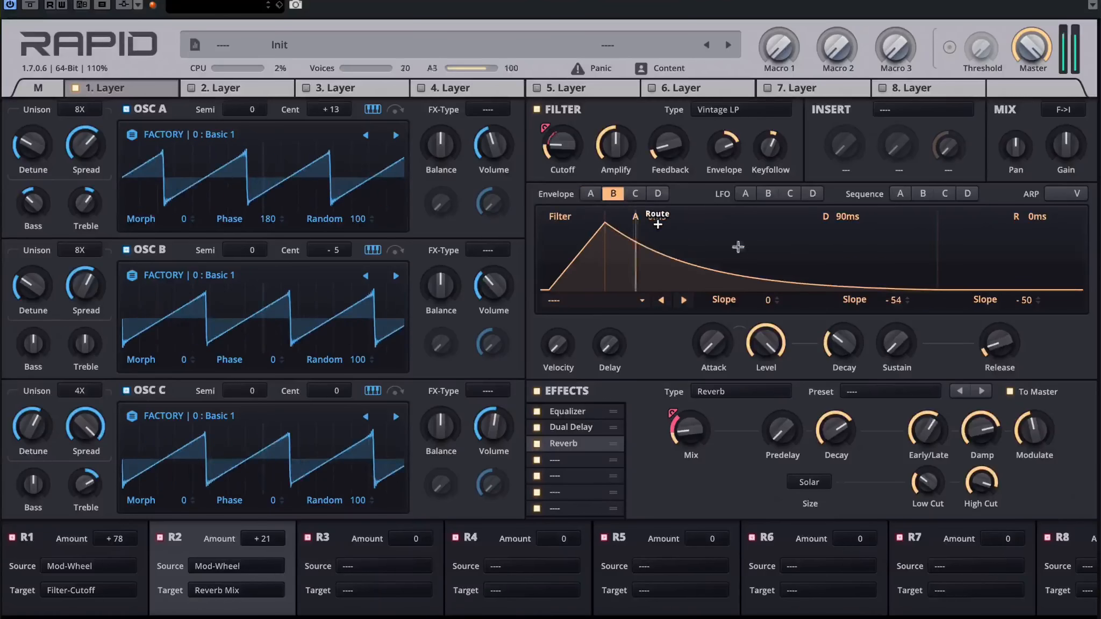
pyautogui.moveTo(845, 350); pyautogui.dragTo(844, 323)
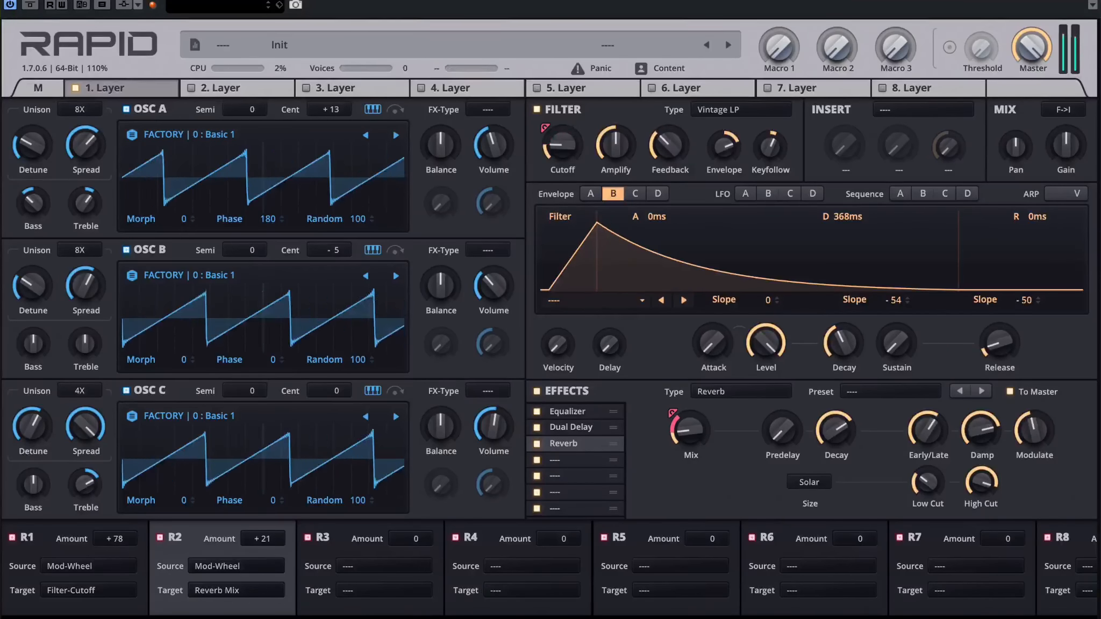
# Step: Add a Bitcrusher insert and set its crush to about the midpoint
pyautogui.click(923, 109)
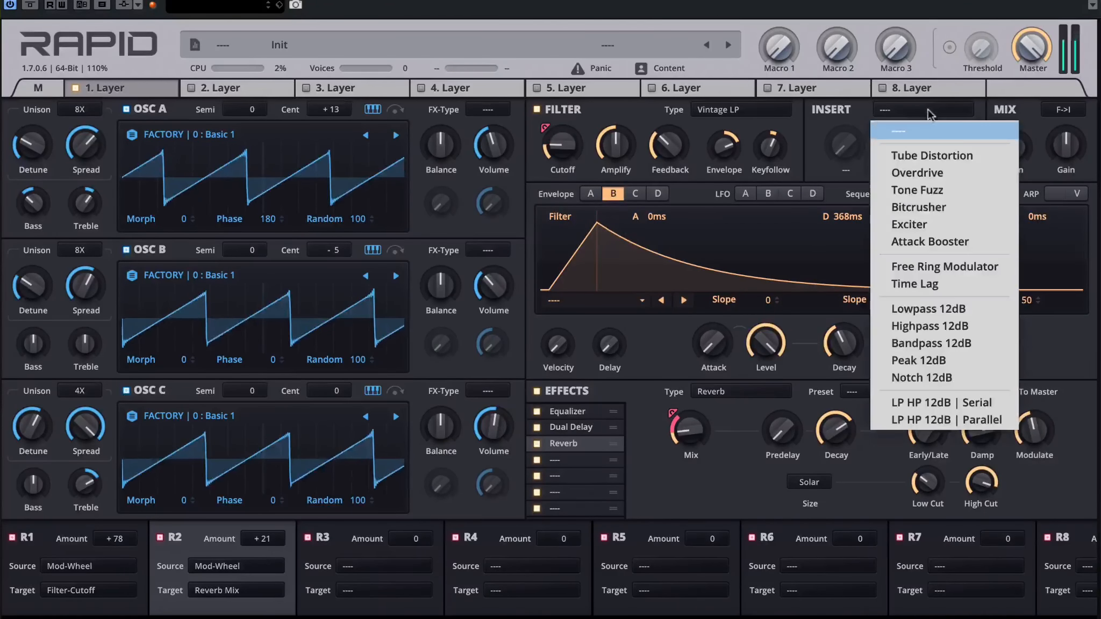
pyautogui.click(950, 206)
pyautogui.moveTo(844, 145); pyautogui.dragTo(844, 166)
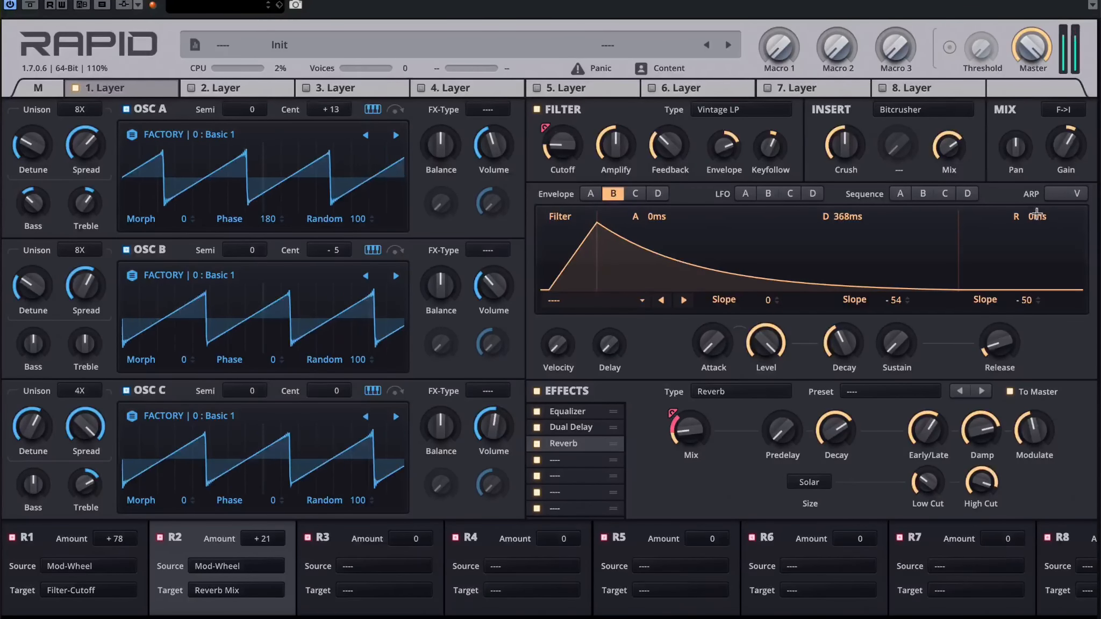
# Step: Route LFO A to oscillator A's balance with an amount of +11 and sync the LFO to tempo at 1/8
pyautogui.click(747, 195)
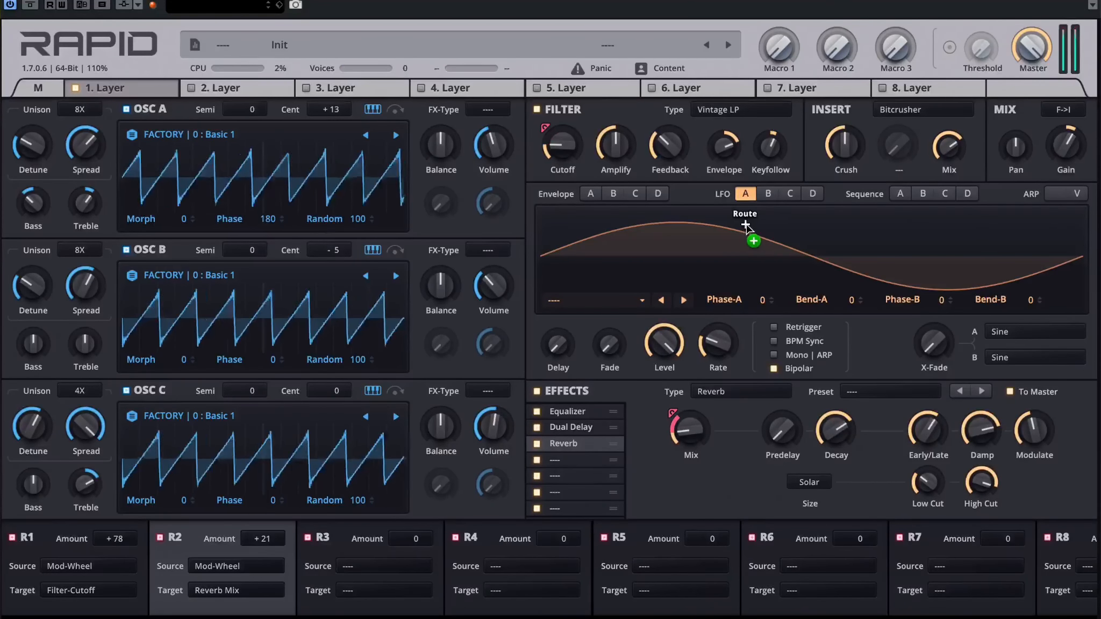
pyautogui.moveTo(484, 159); pyautogui.dragTo(424, 140)
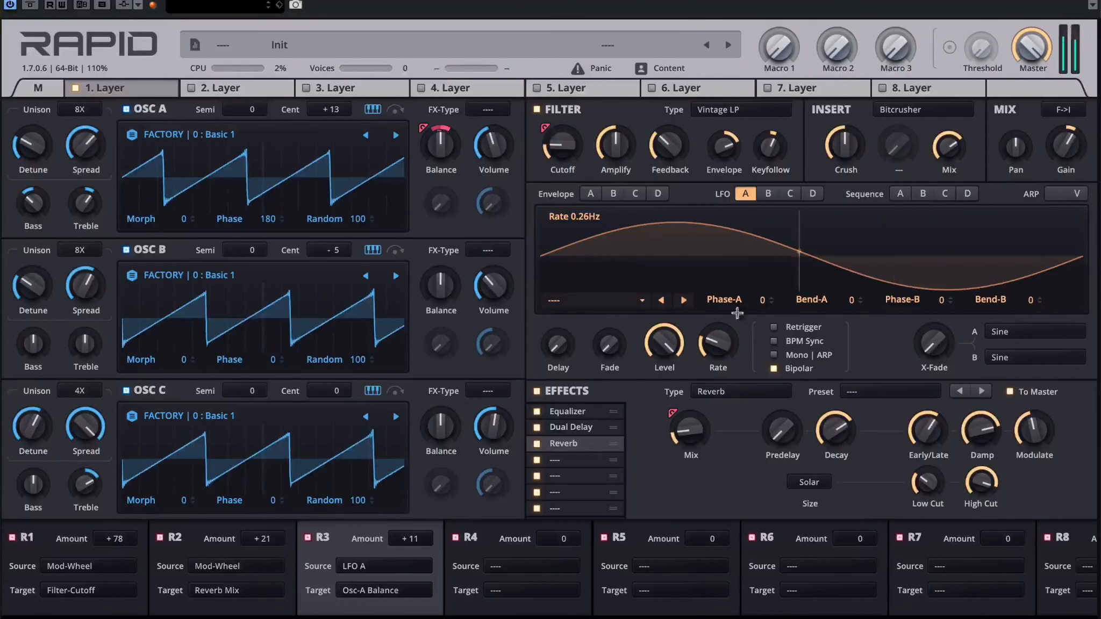
pyautogui.click(775, 341)
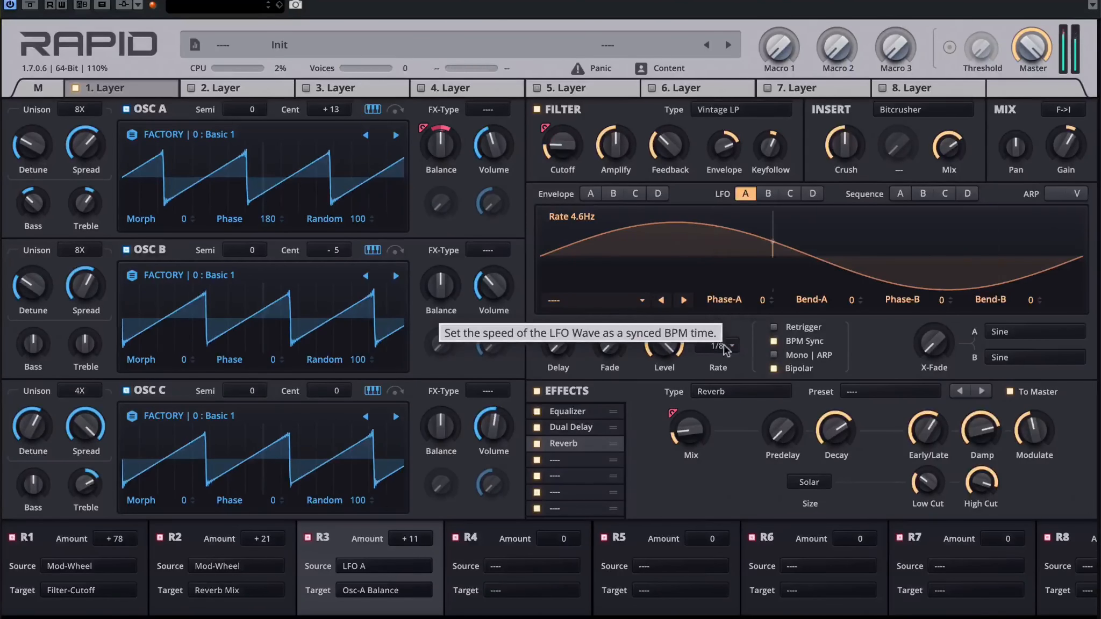
pyautogui.click(727, 351)
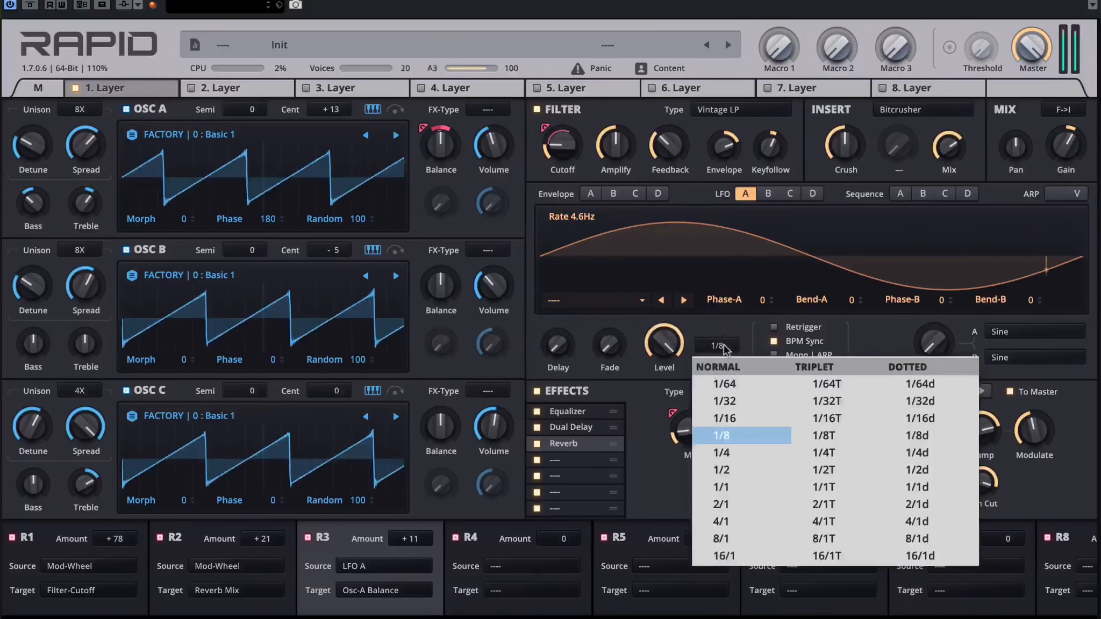
pyautogui.click(737, 323)
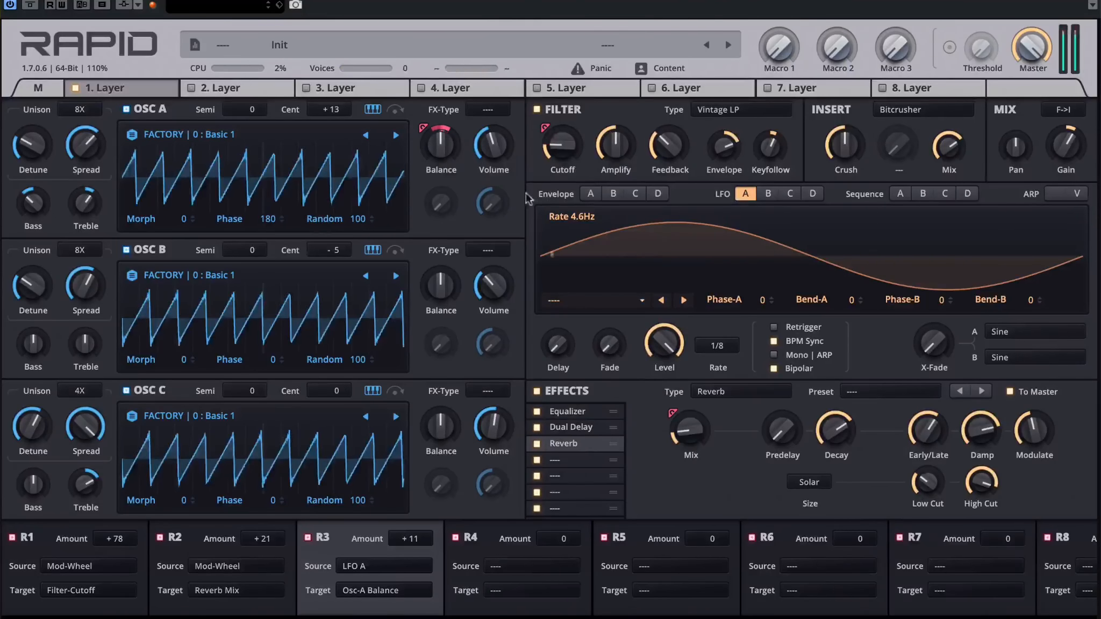
# Step: Retarget the R3 LFO routing to oscillator C's balance, and offset oscillator A's balance slightly left and oscillator B's slightly right
pyautogui.click(371, 568)
pyautogui.click(373, 573)
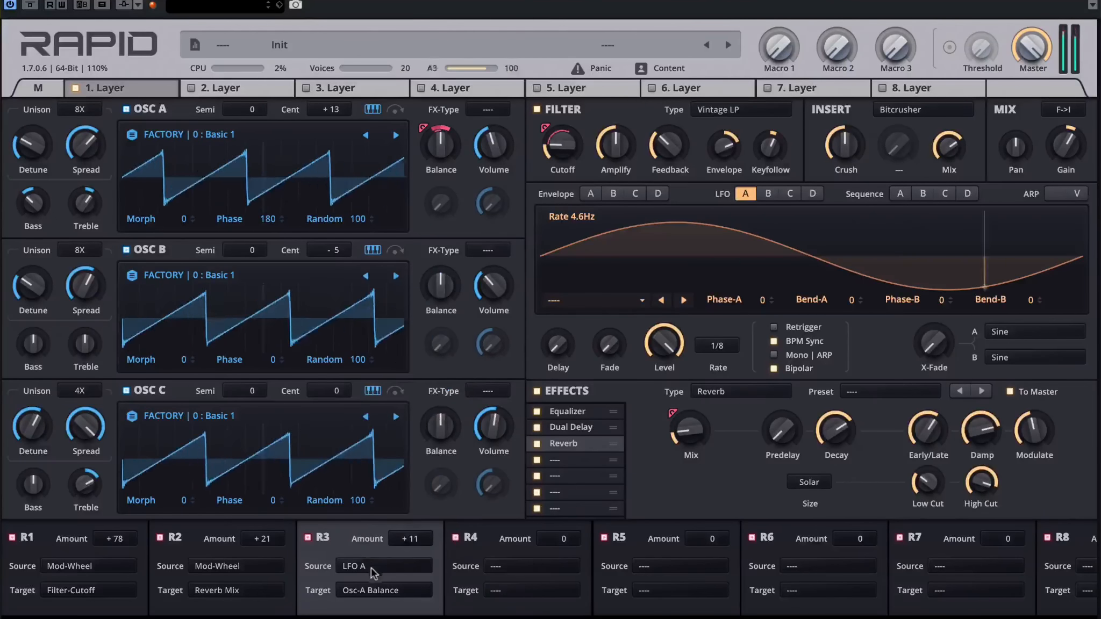
pyautogui.click(376, 590)
pyautogui.moveTo(393, 444)
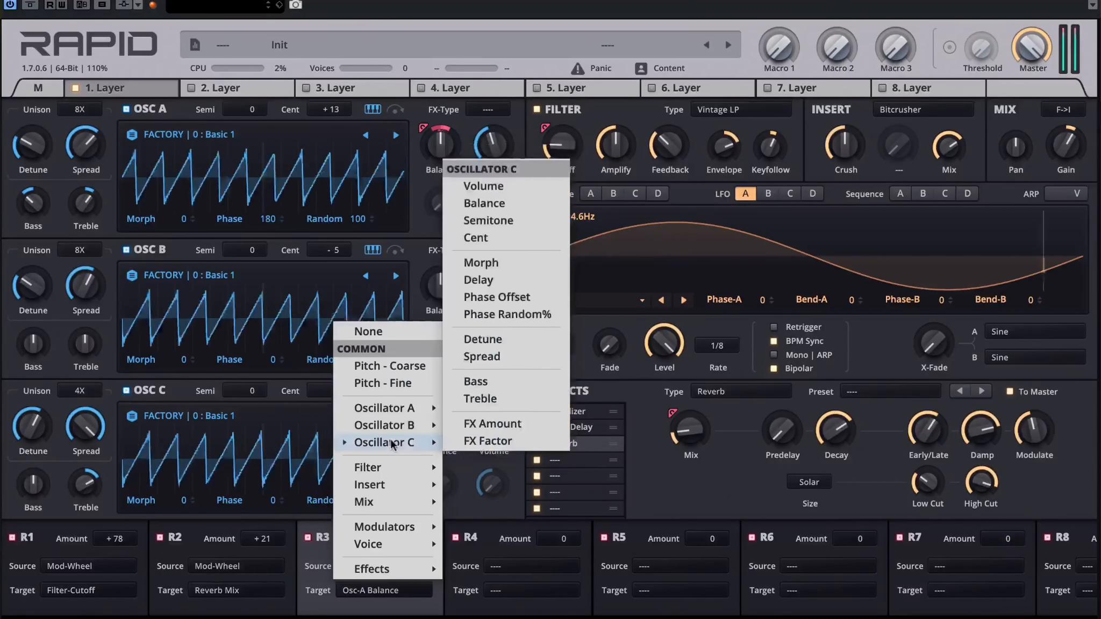
pyautogui.click(484, 203)
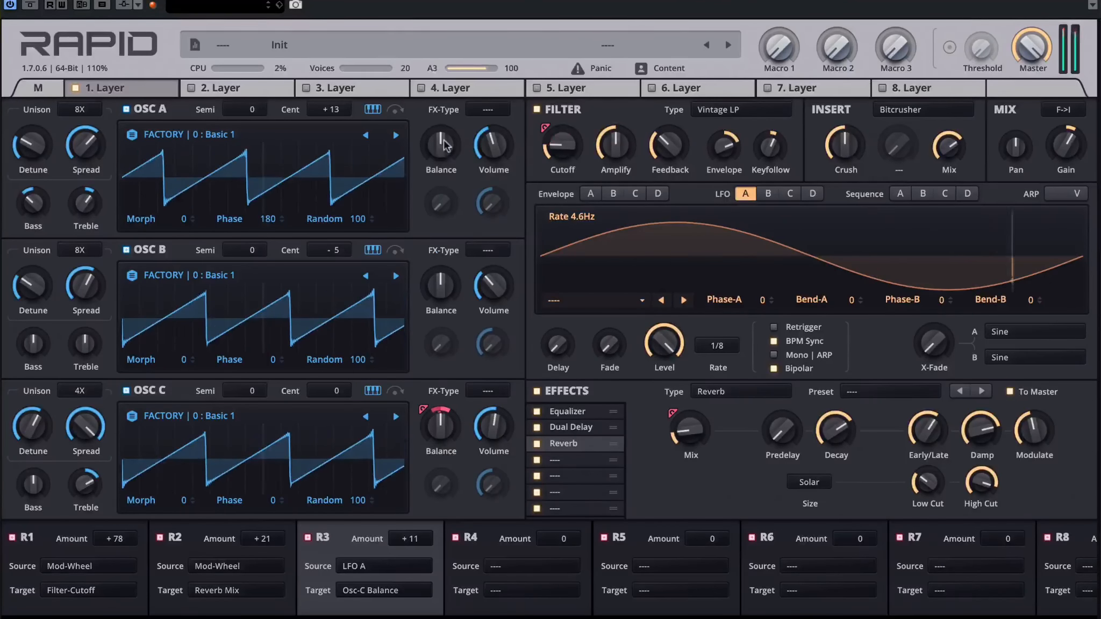
pyautogui.moveTo(445, 139); pyautogui.dragTo(445, 143)
pyautogui.moveTo(443, 288); pyautogui.dragTo(443, 282)
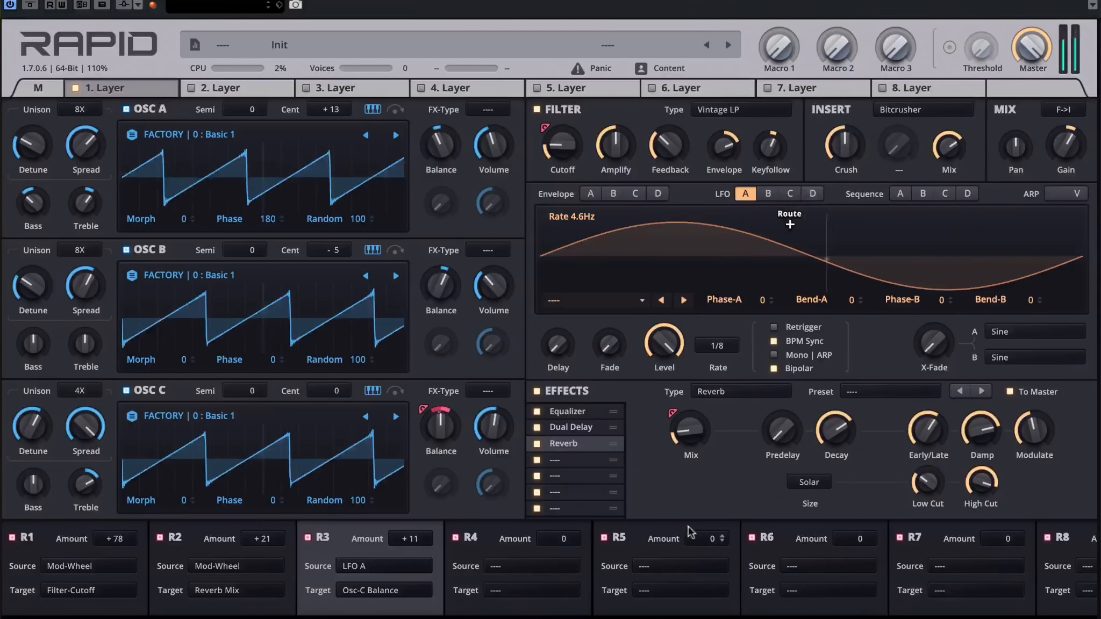
# Step: Add a Distortion in the fourth effect slot and lower its mix to about a third
pyautogui.click(564, 460)
pyautogui.click(737, 392)
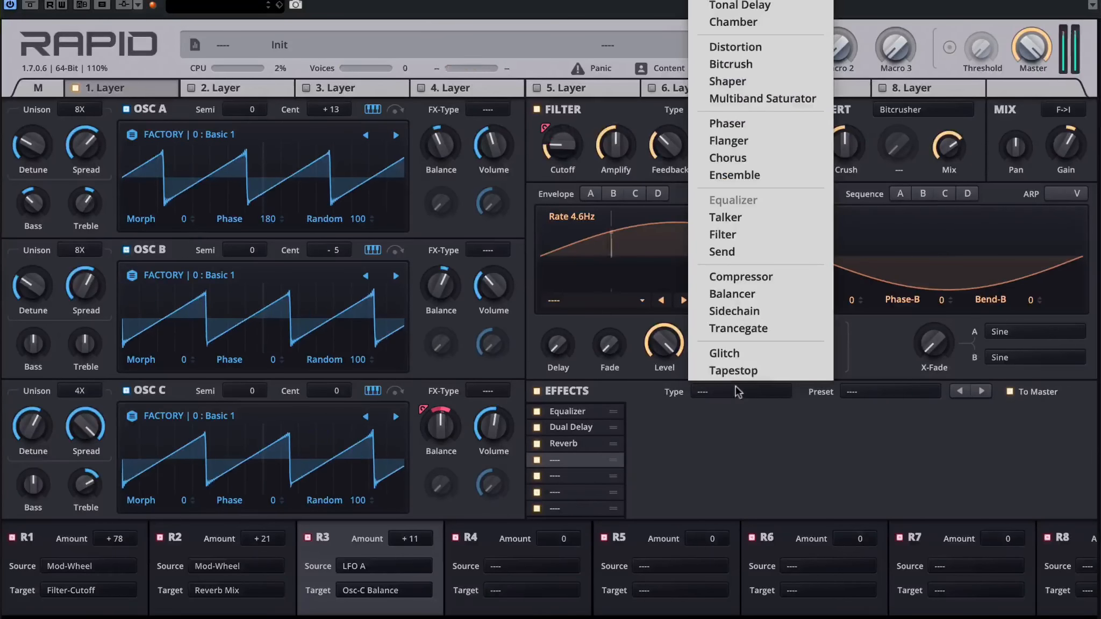
pyautogui.click(753, 48)
pyautogui.moveTo(722, 437); pyautogui.dragTo(722, 452)
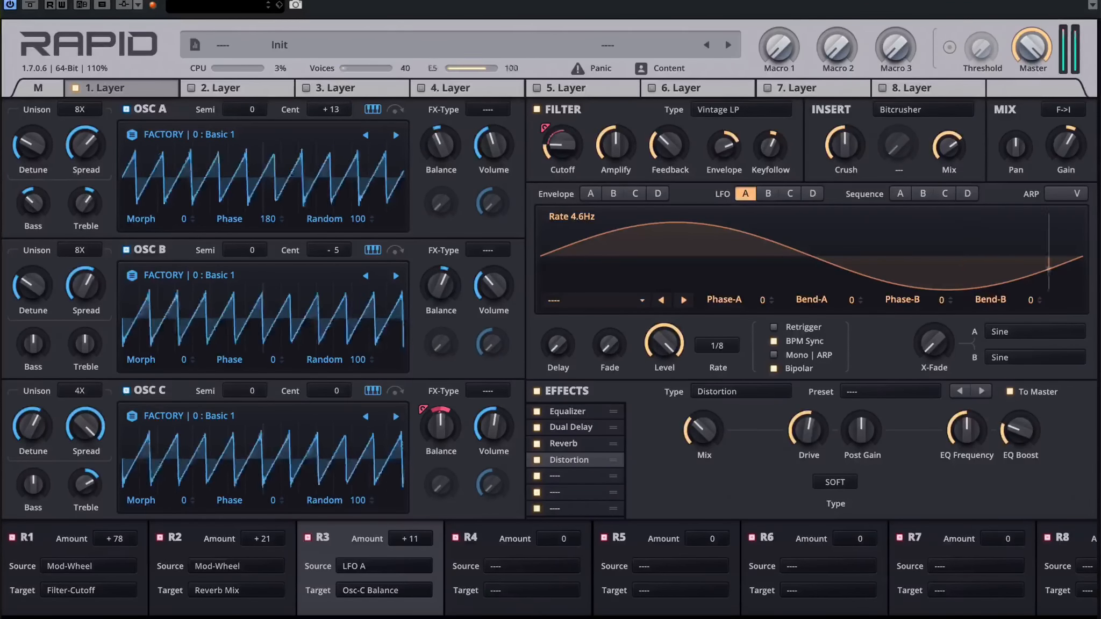
# Step: Raise the modulation wheel on the main page, and give volume envelope A slightly more sustain and a 77 ms release
pyautogui.click(42, 89)
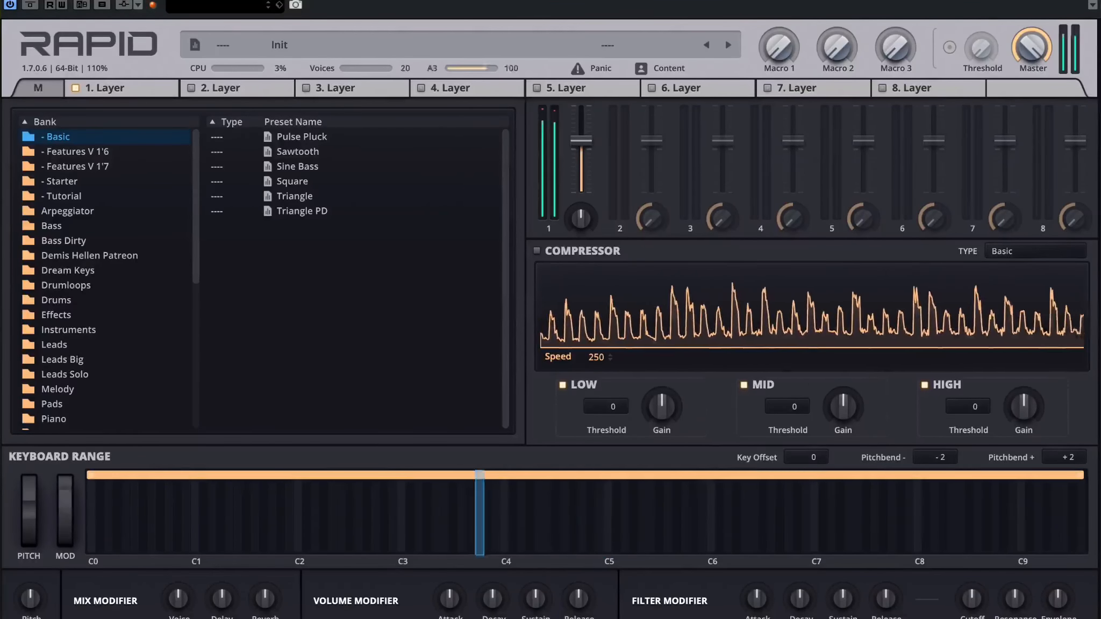
pyautogui.click(147, 86)
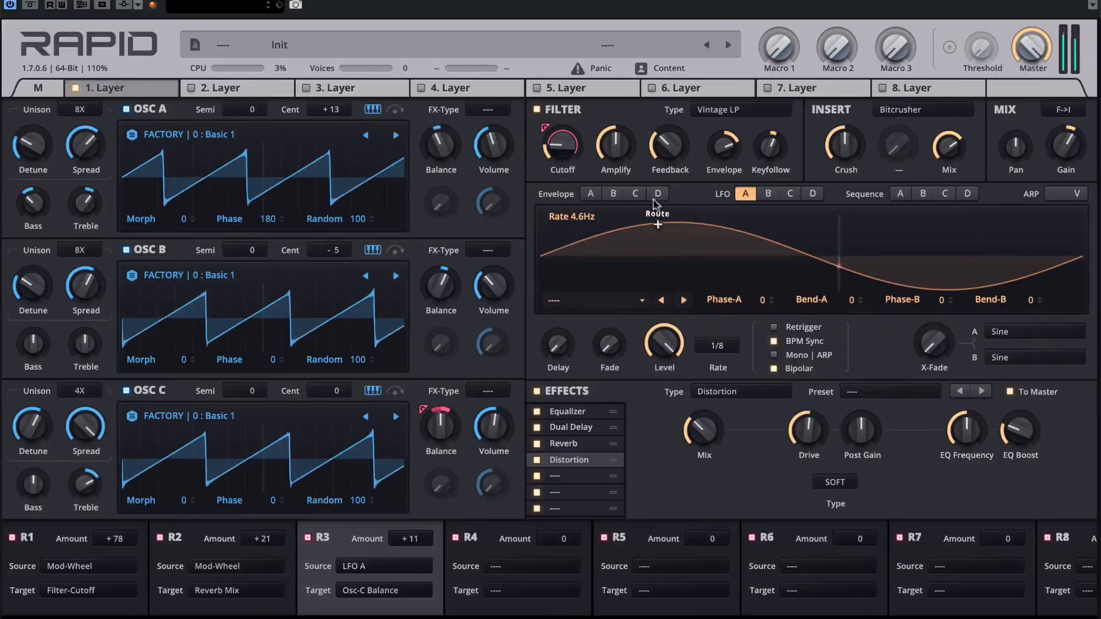
pyautogui.click(591, 194)
pyautogui.moveTo(890, 346); pyautogui.dragTo(890, 329)
pyautogui.moveTo(999, 345); pyautogui.dragTo(999, 311)
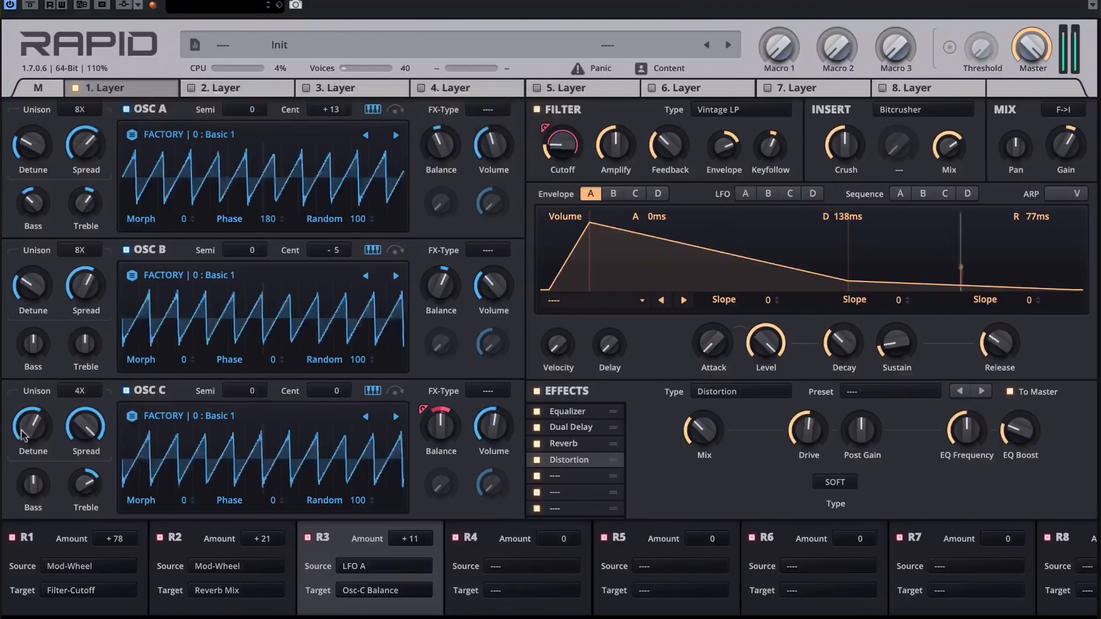
# Step: Lower the modulation wheel on the main page, and give filter envelope B a touch of sustain and a 137 ms release
pyautogui.click(38, 87)
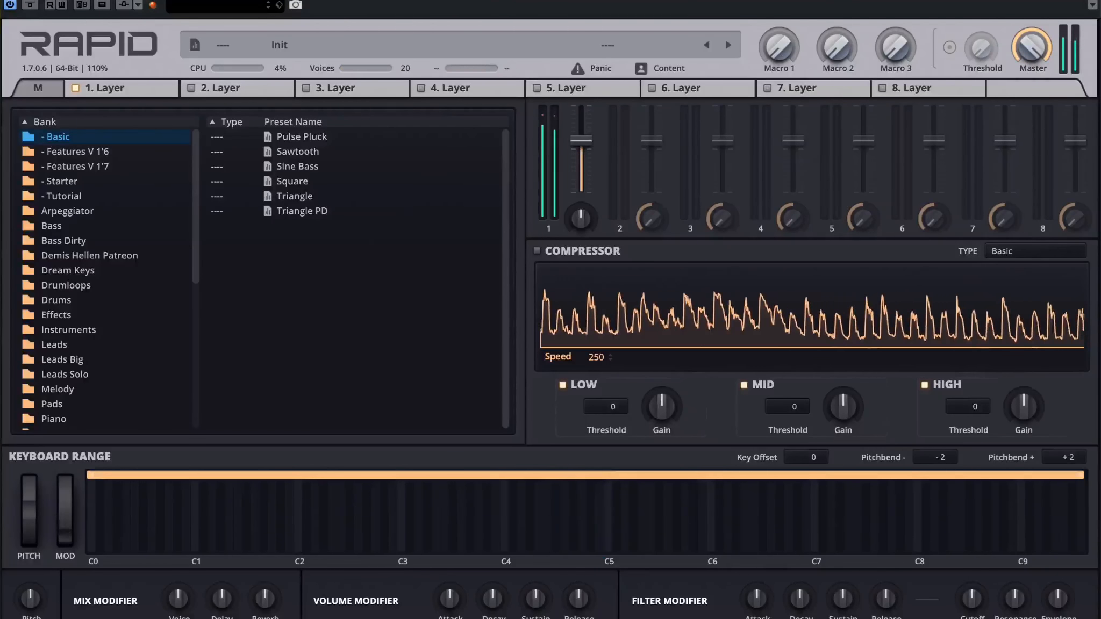
pyautogui.click(150, 90)
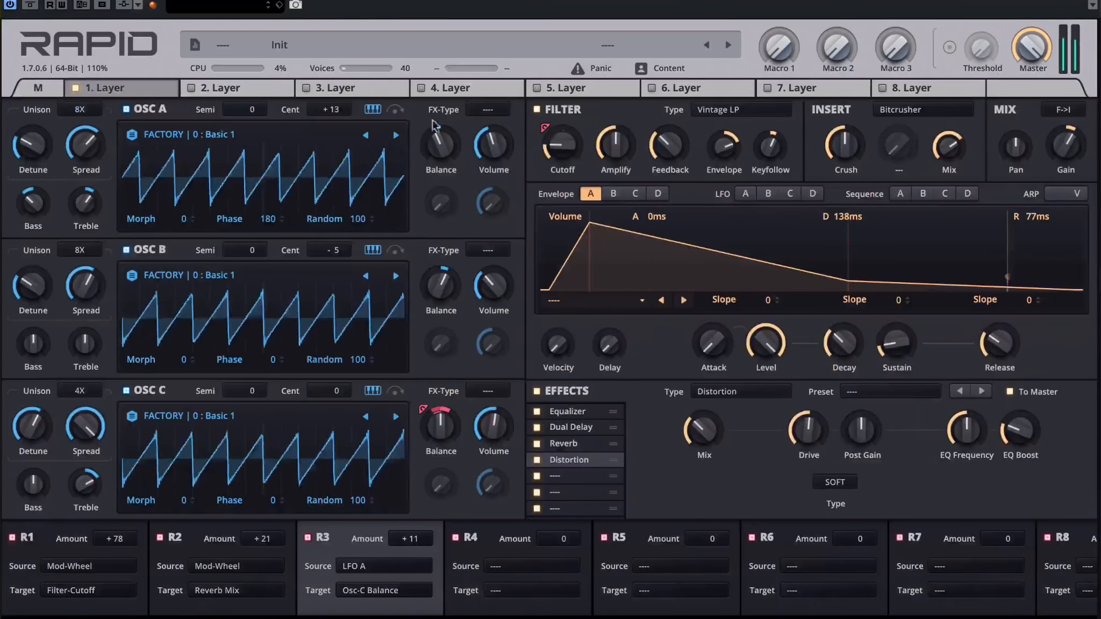
pyautogui.click(613, 194)
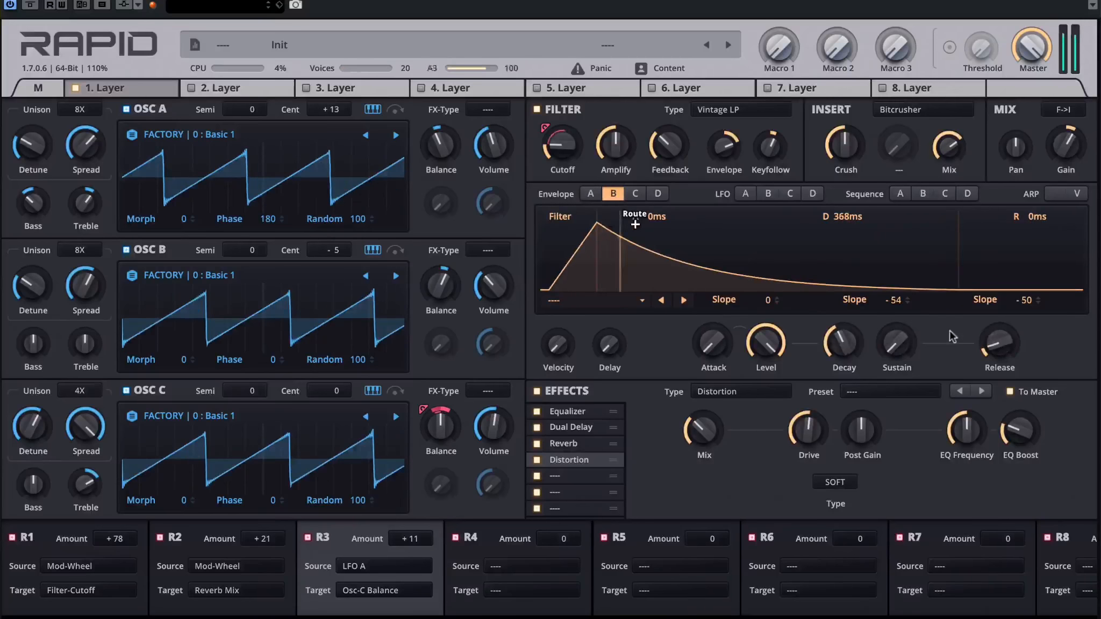
pyautogui.moveTo(999, 344); pyautogui.dragTo(999, 341)
pyautogui.moveTo(896, 344); pyautogui.dragTo(896, 337)
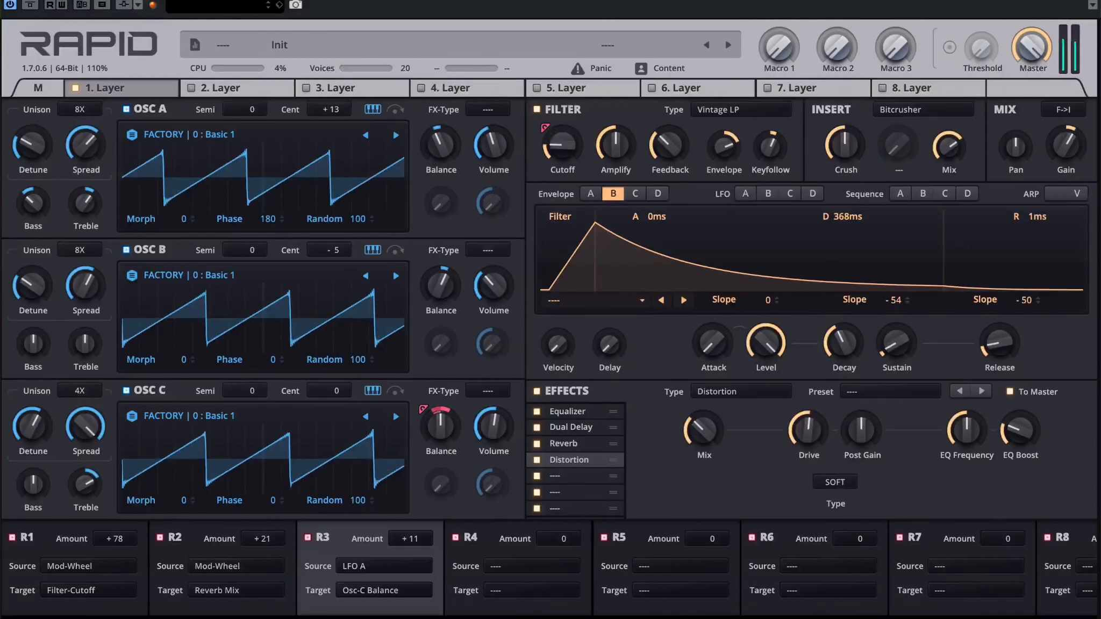
pyautogui.moveTo(999, 344); pyautogui.dragTo(999, 323)
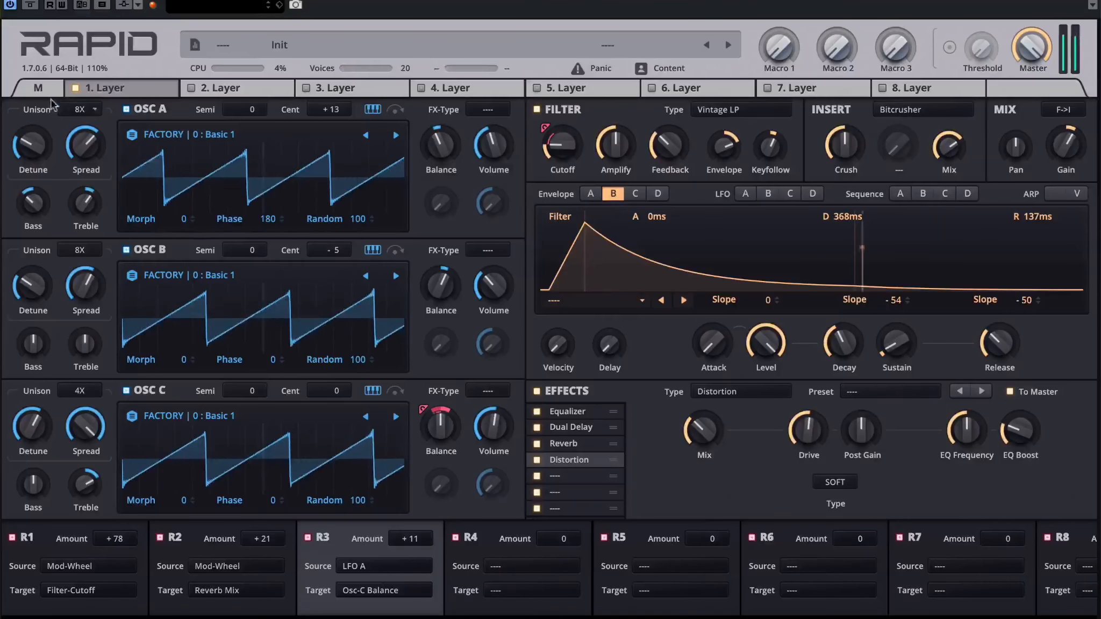
# Step: Check the modulation wheel on the main page, and apply Organic Drift to oscillator C with its Warm amount reduced
pyautogui.click(40, 89)
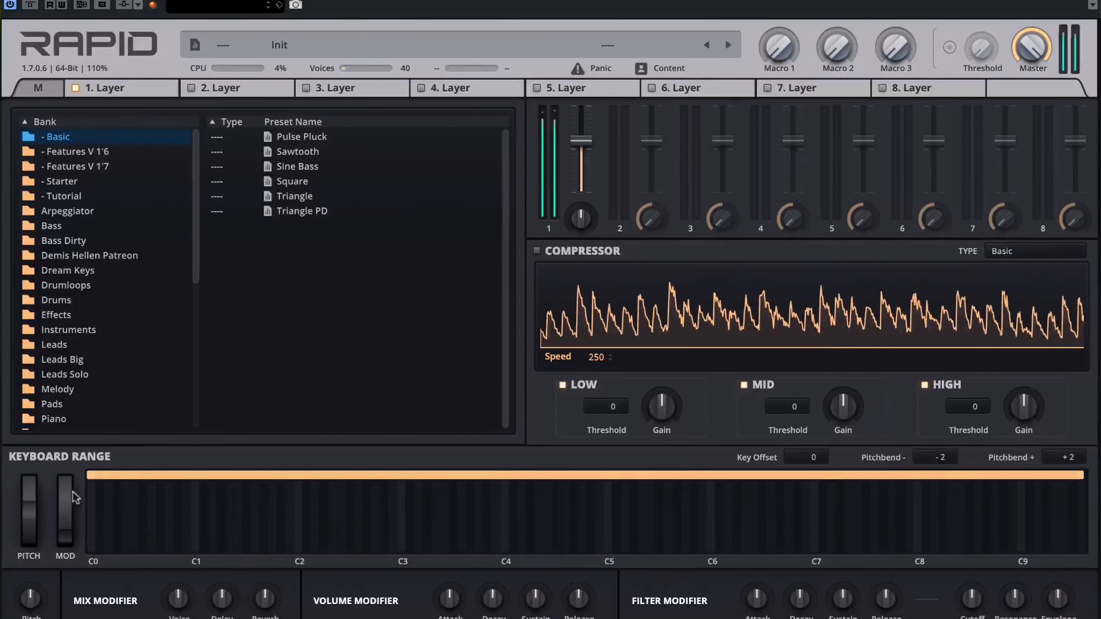
pyautogui.click(145, 86)
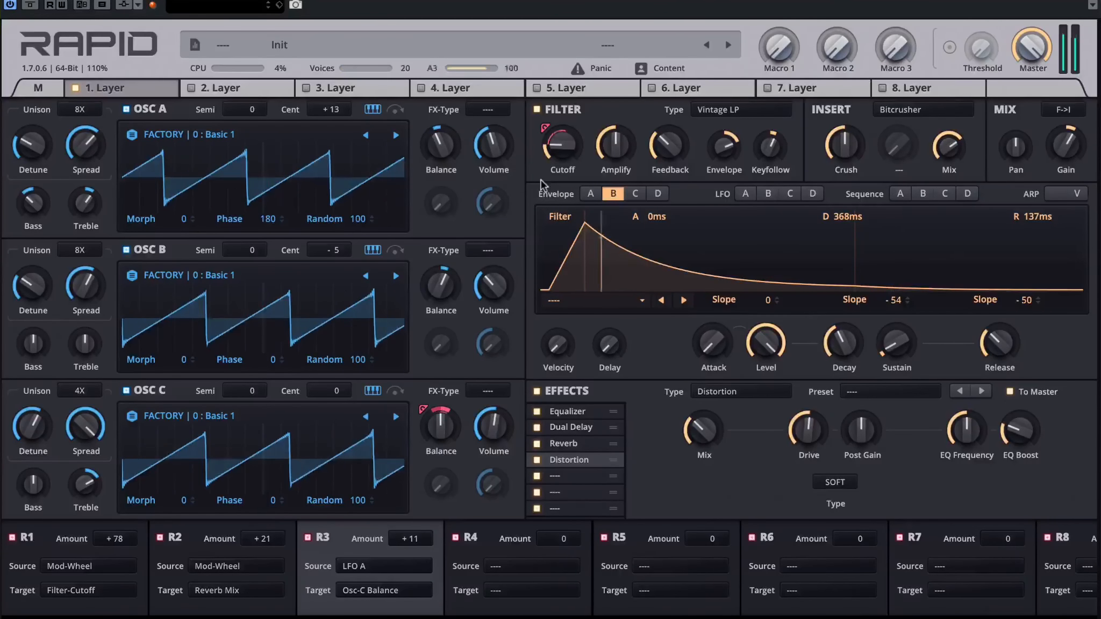
pyautogui.click(488, 391)
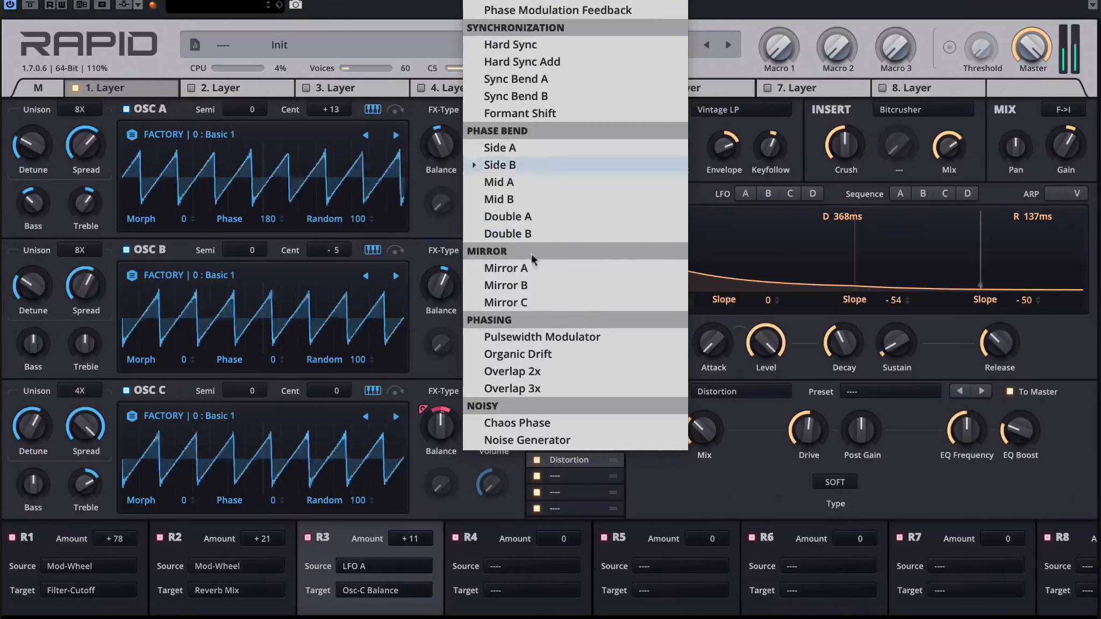
pyautogui.click(519, 354)
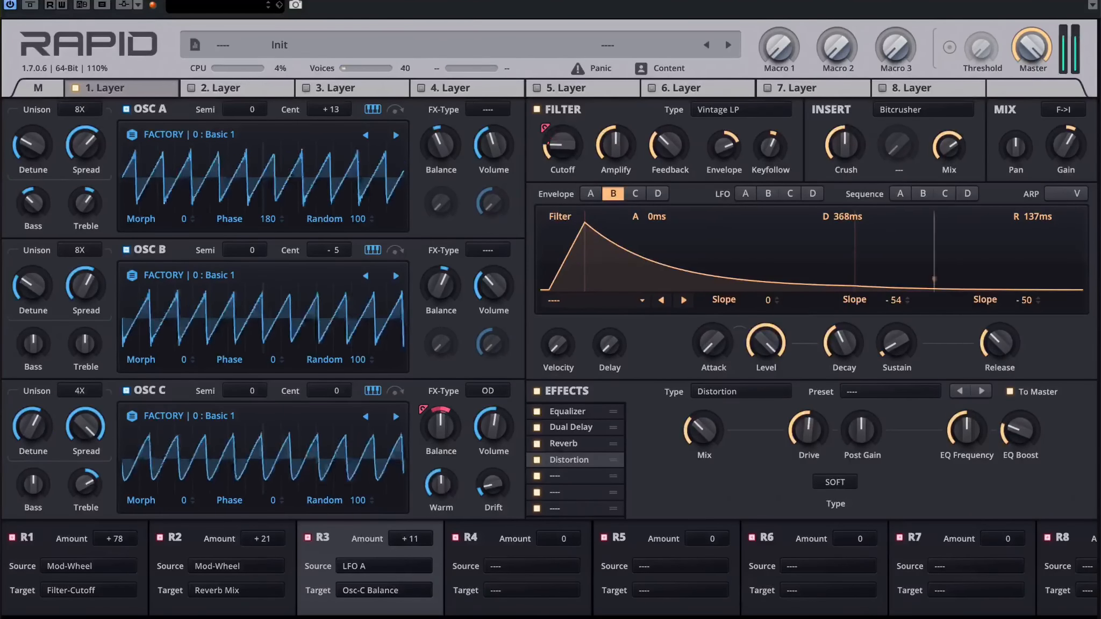
pyautogui.moveTo(442, 486); pyautogui.dragTo(442, 505)
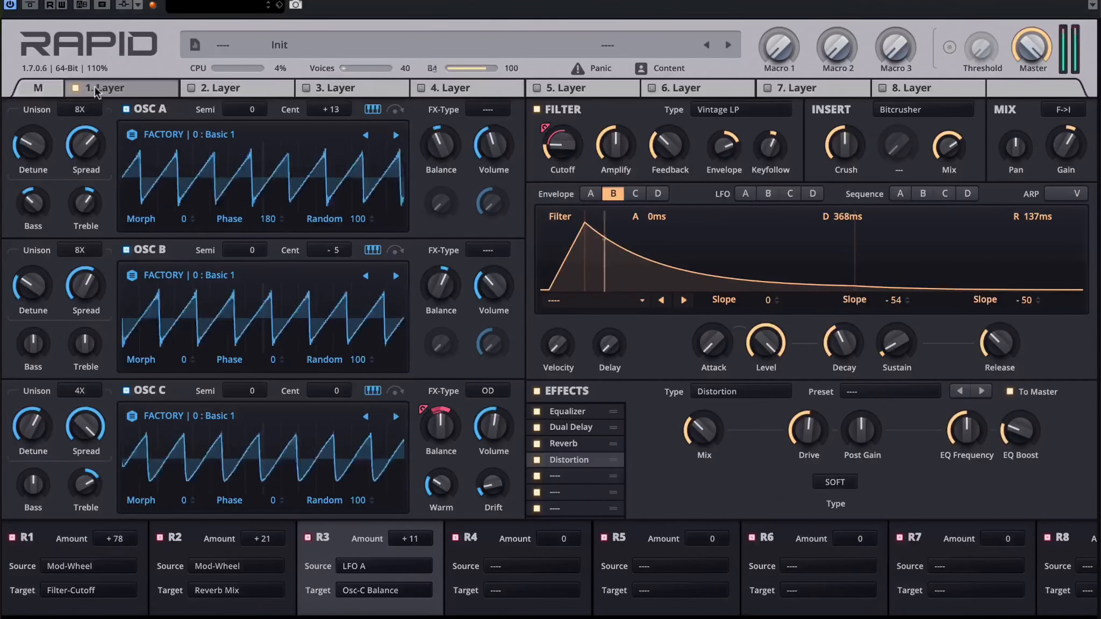
# Step: Raise the modulation wheel on the main page, and set volume envelope A to 578 ms decay, about a quarter sustain and 105 ms release
pyautogui.click(38, 89)
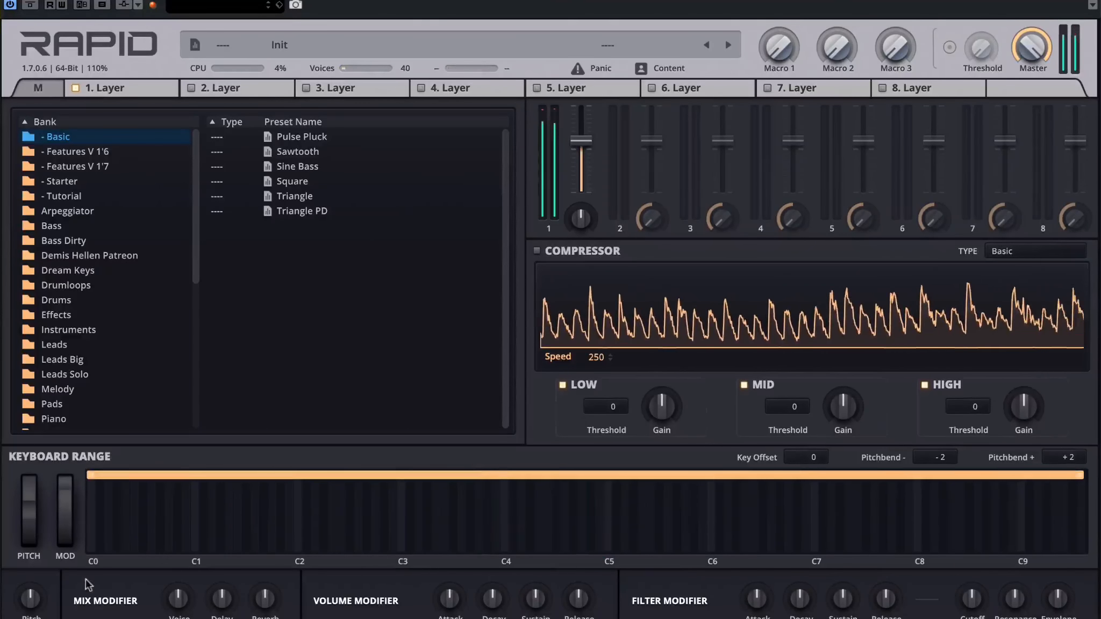
pyautogui.click(132, 87)
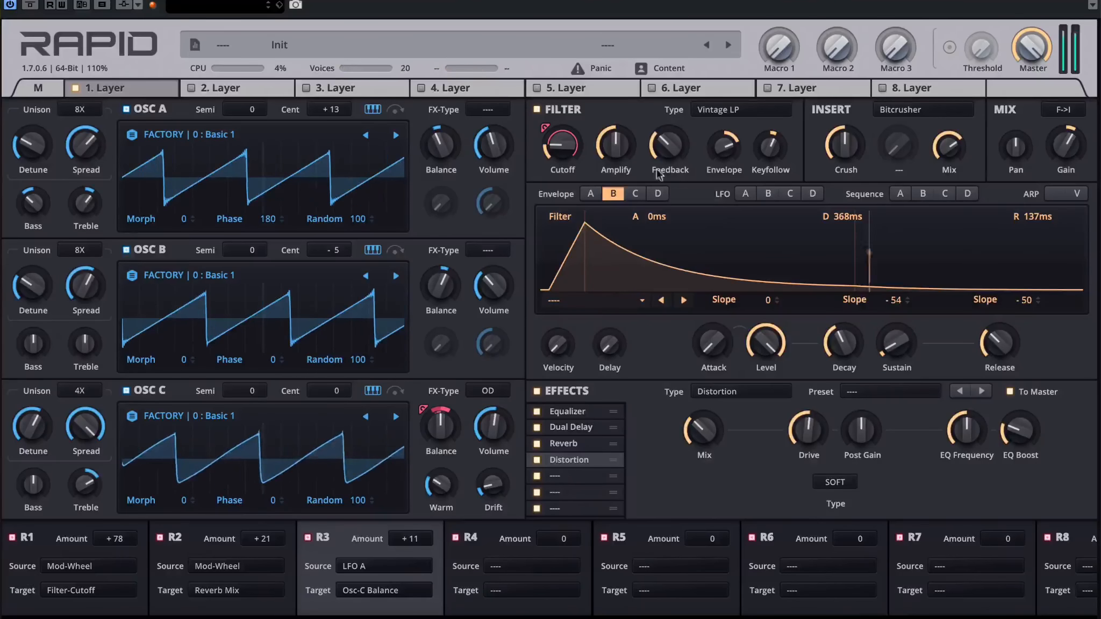
pyautogui.click(591, 195)
pyautogui.moveTo(846, 344); pyautogui.dragTo(897, 314)
pyautogui.moveTo(998, 345); pyautogui.dragTo(998, 334)
pyautogui.moveTo(893, 344); pyautogui.dragTo(893, 371)
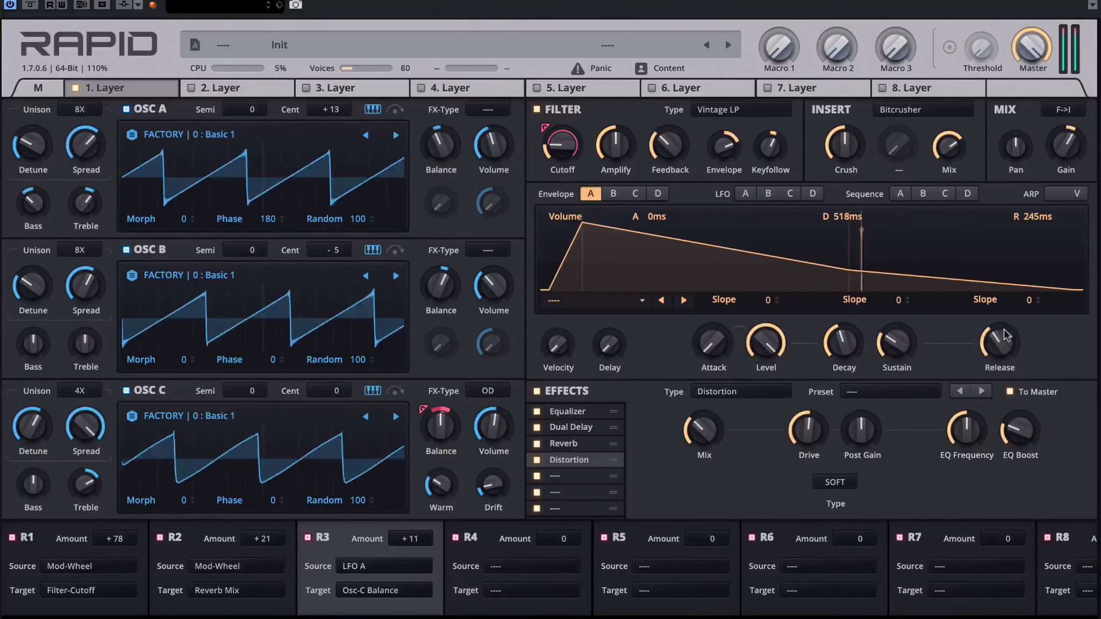
pyautogui.moveTo(999, 344); pyautogui.dragTo(999, 371)
pyautogui.moveTo(883, 345); pyautogui.dragTo(884, 328)
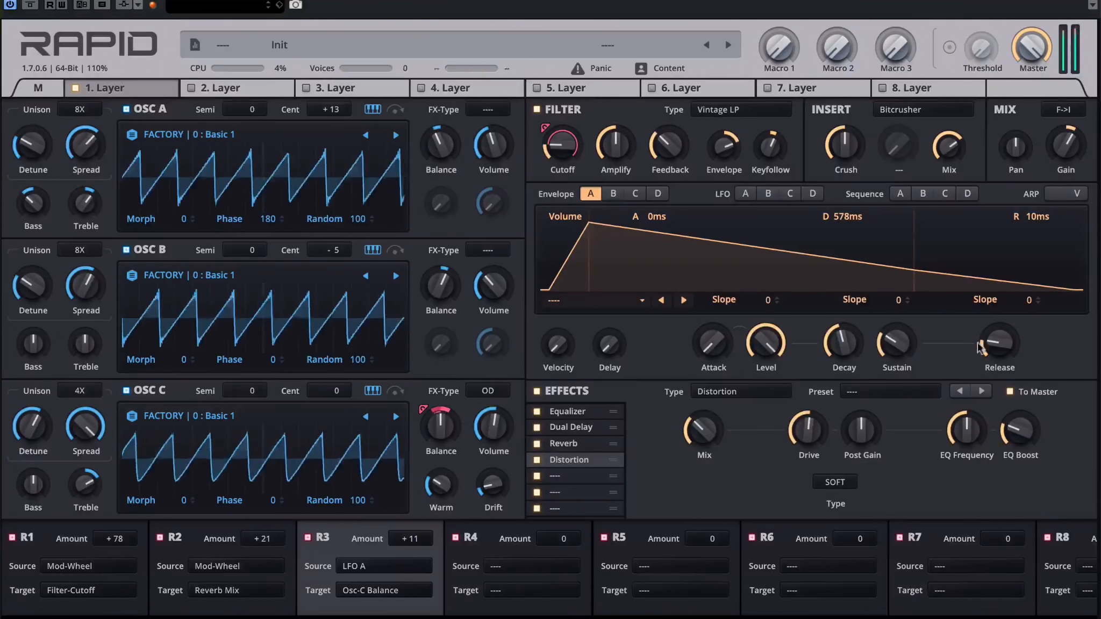
pyautogui.moveTo(980, 349); pyautogui.dragTo(999, 334)
pyautogui.moveTo(898, 344); pyautogui.dragTo(899, 349)
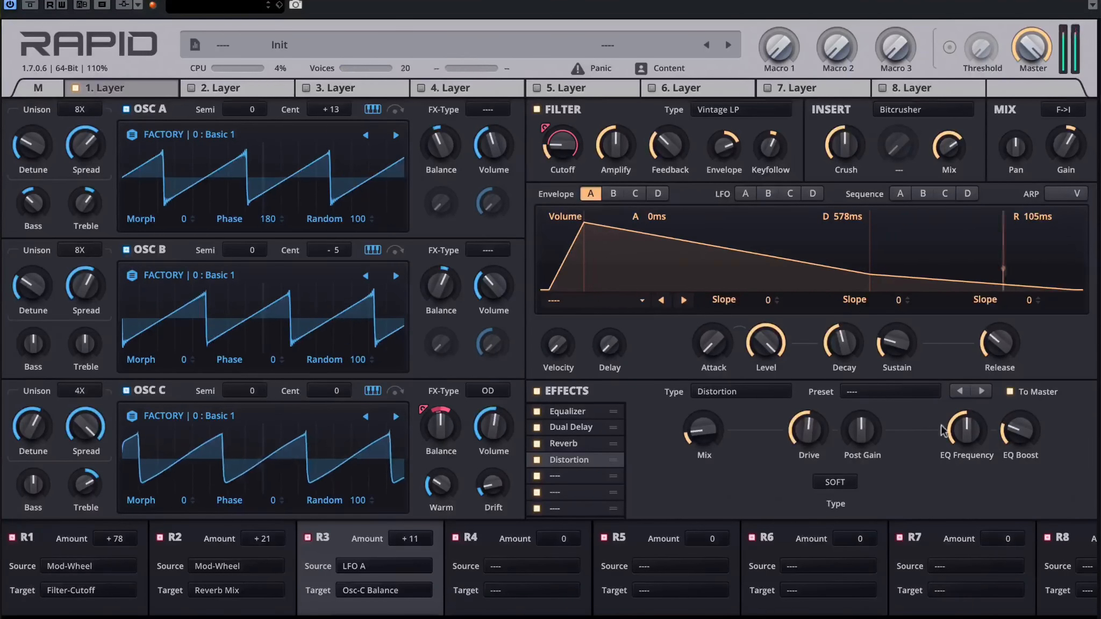
# Step: Reduce the Distortion's mix and drive, raise its EQ frequency to about three quarters, and lower its EQ boost slightly
pyautogui.moveTo(966, 431); pyautogui.dragTo(967, 407)
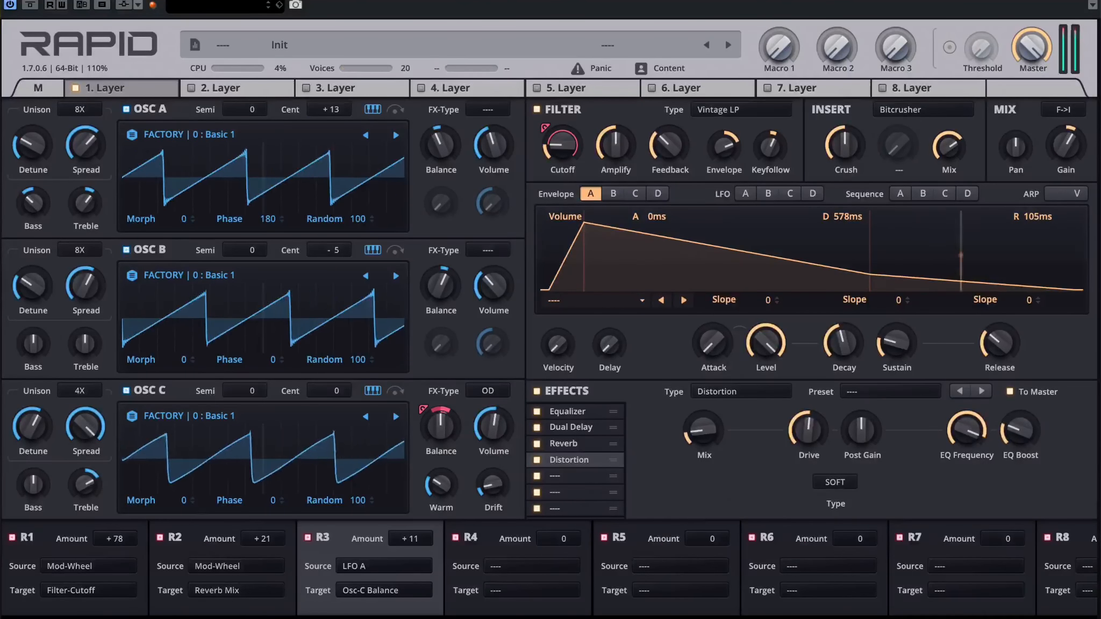
pyautogui.moveTo(1020, 430); pyautogui.dragTo(1020, 409)
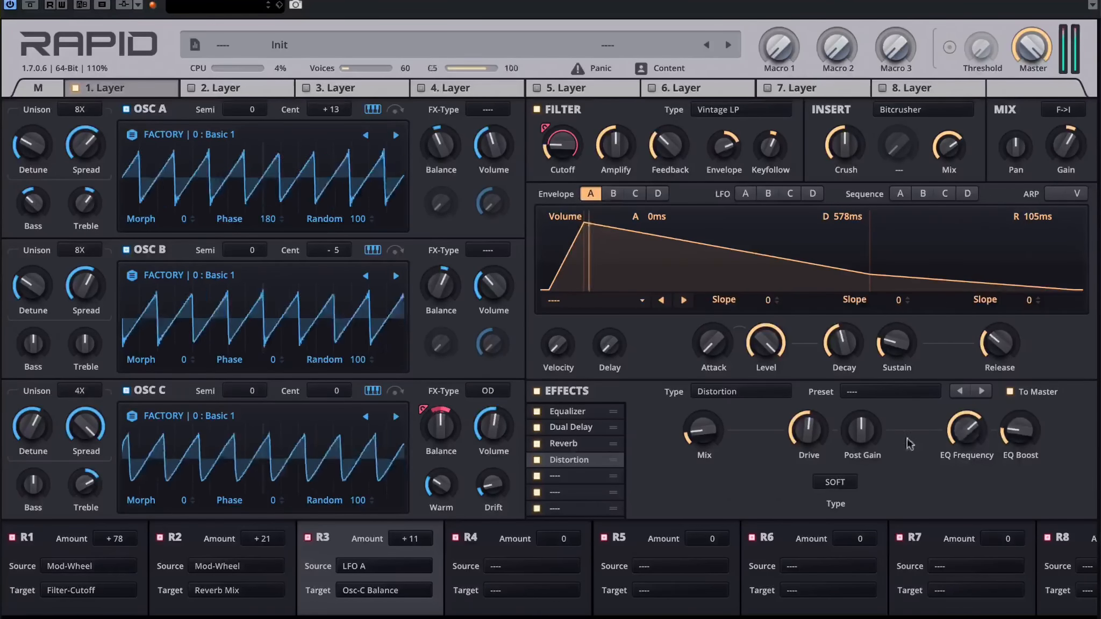
pyautogui.moveTo(811, 430); pyautogui.dragTo(814, 441)
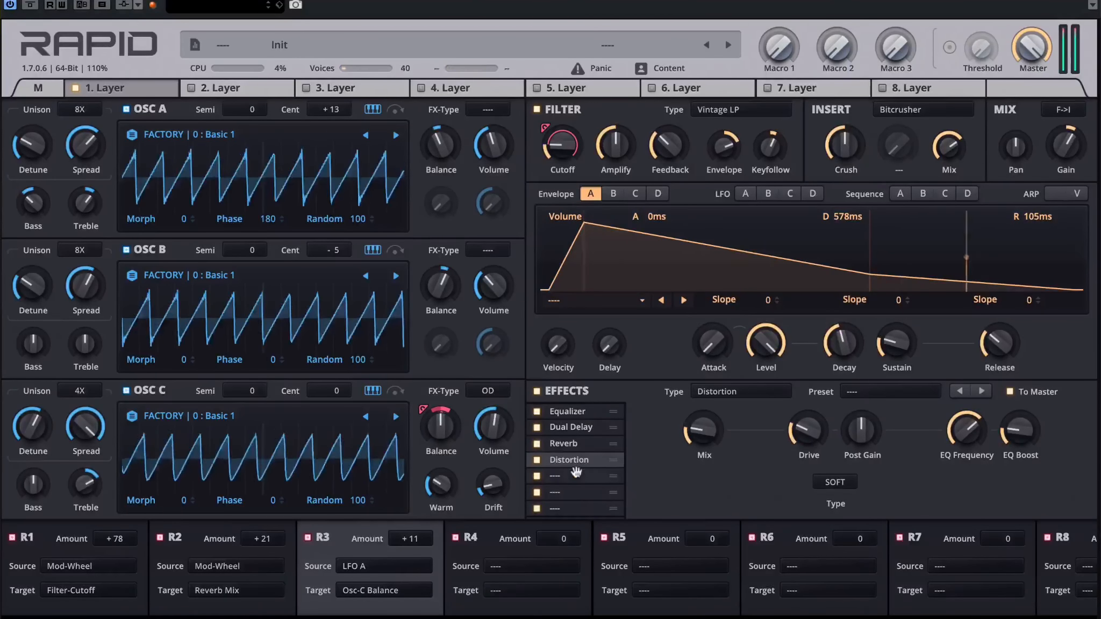
pyautogui.moveTo(579, 444)
pyautogui.mouseDown()
pyautogui.moveTo(573, 477)
pyautogui.moveTo(571, 461)
pyautogui.mouseUp()
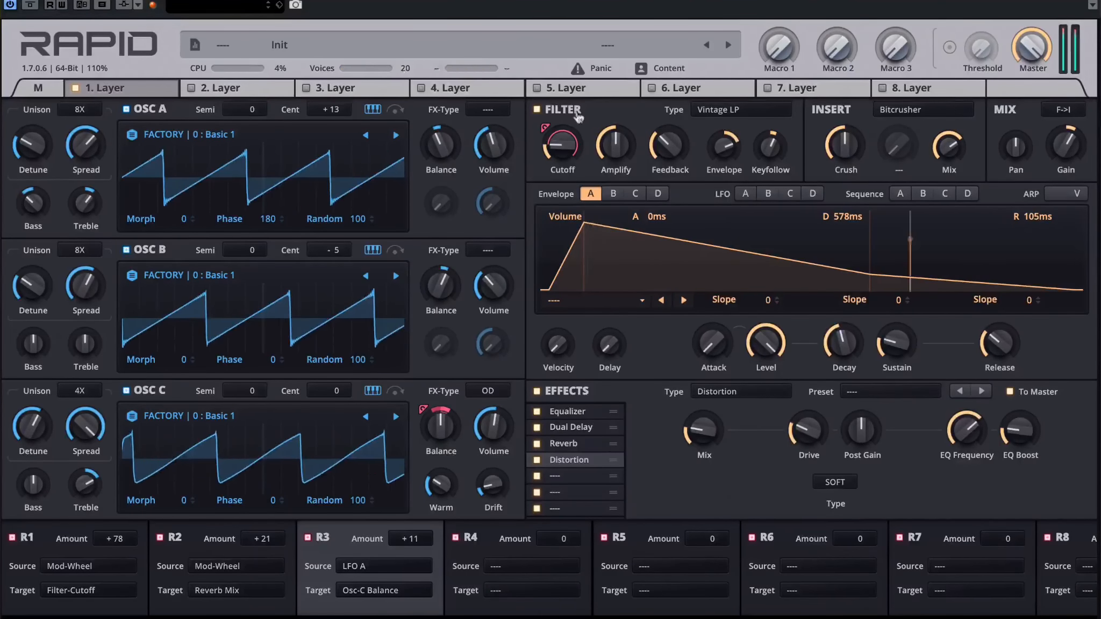
# Step: Revisit the modulation wheel on the main page and open the empty second layer
pyautogui.click(38, 88)
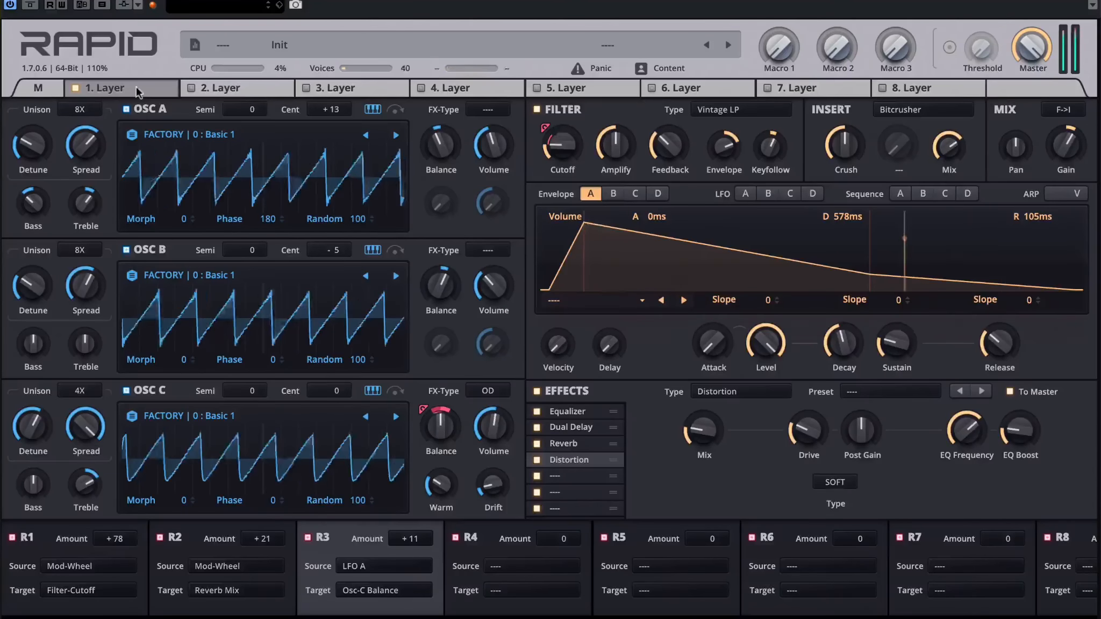
pyautogui.click(137, 86)
pyautogui.click(239, 86)
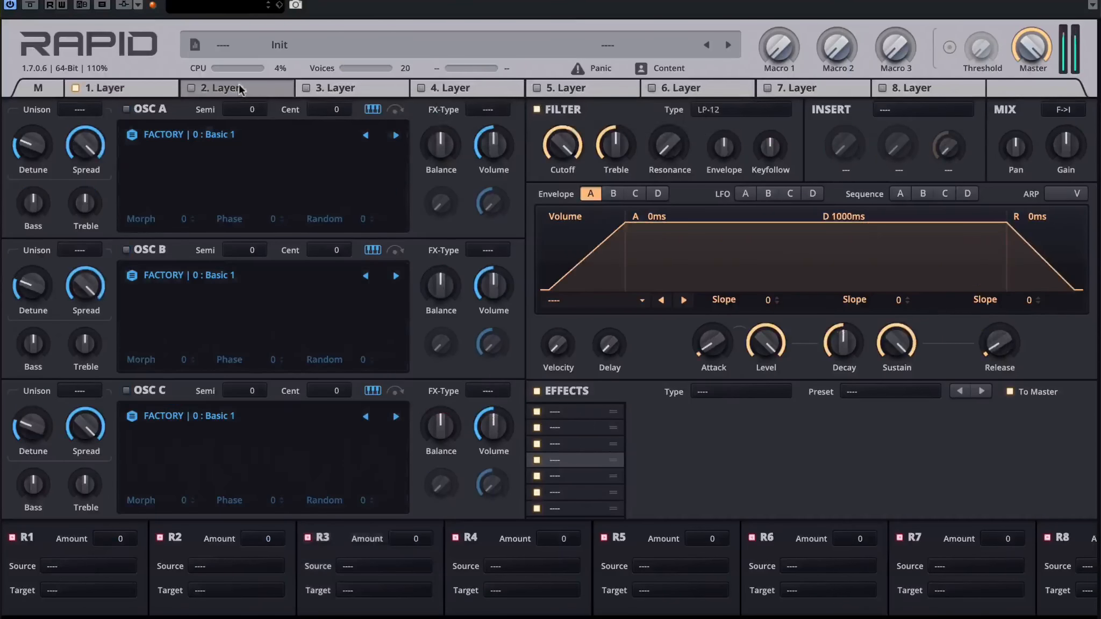
# Step: Load the factory multi-sample 308 : Straight 1 into oscillator A of layer 2 and switch the oscillator on
pyautogui.click(228, 134)
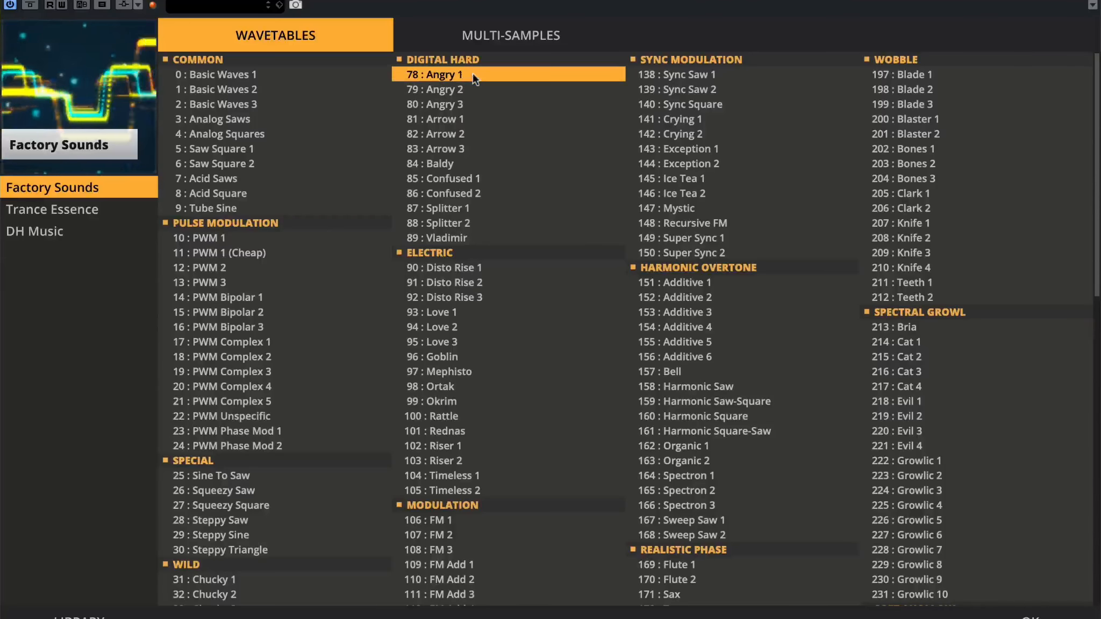
pyautogui.click(473, 27)
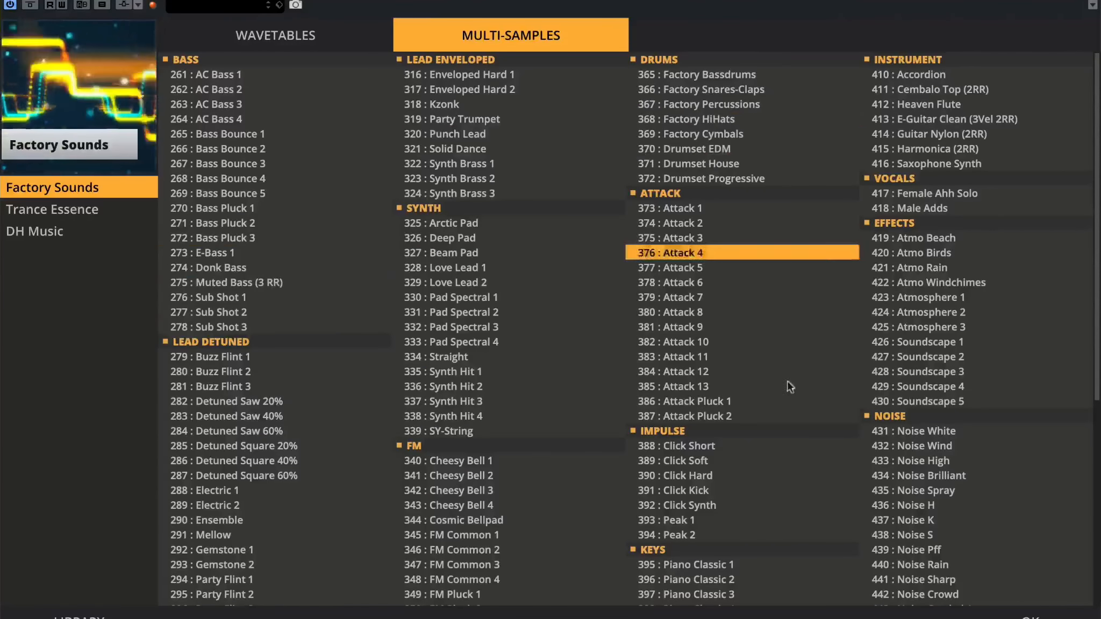
pyautogui.scroll(-5, 782, 418)
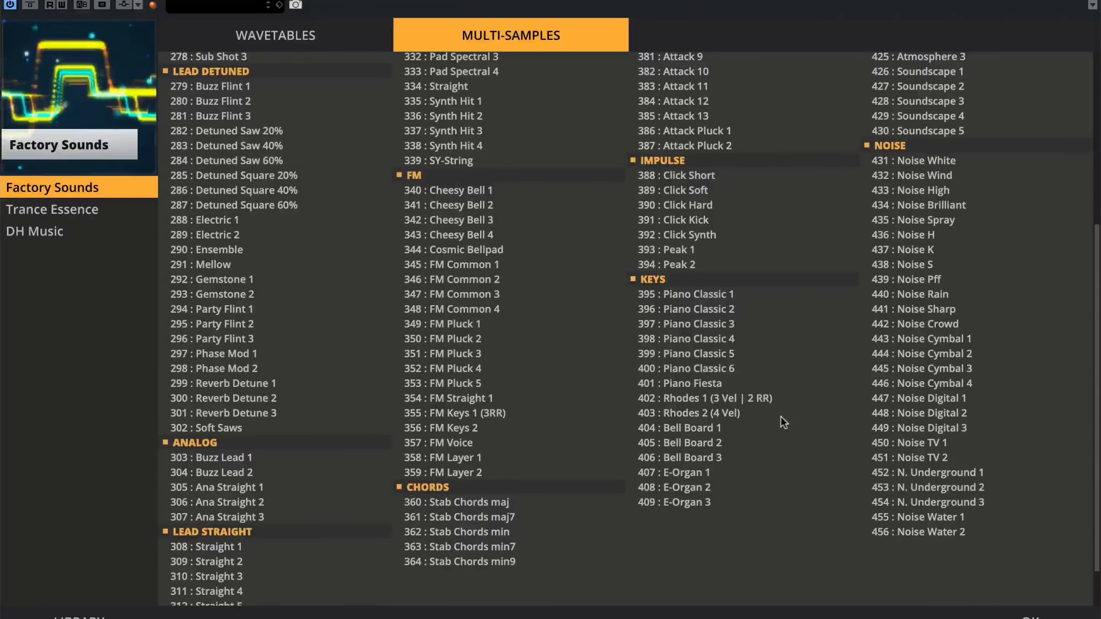
pyautogui.scroll(-1, 387, 486)
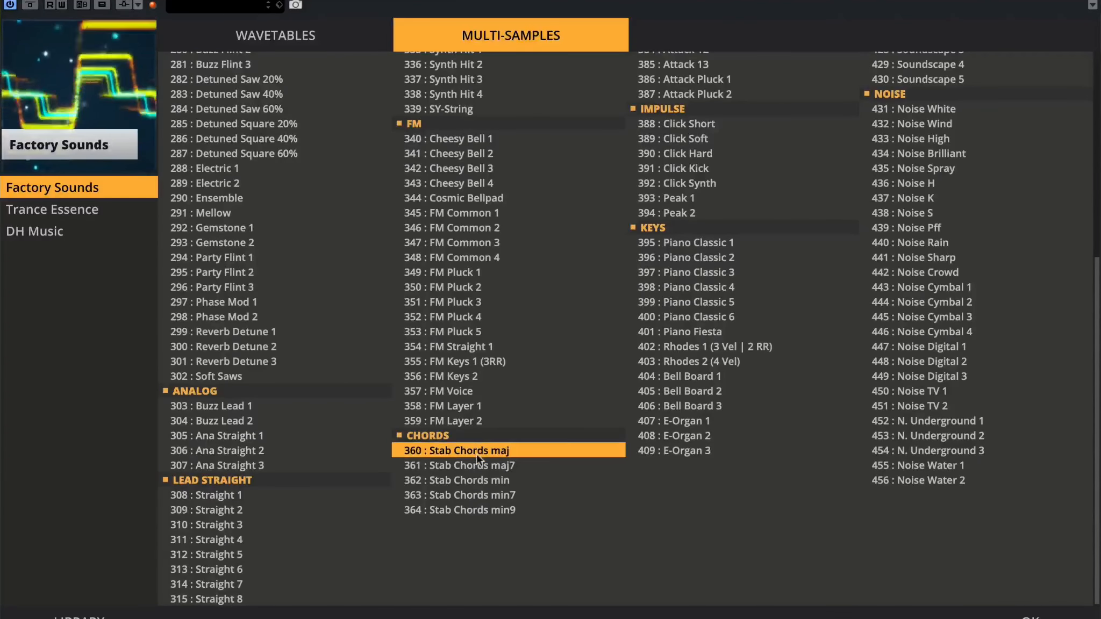
pyautogui.doubleClick(251, 497)
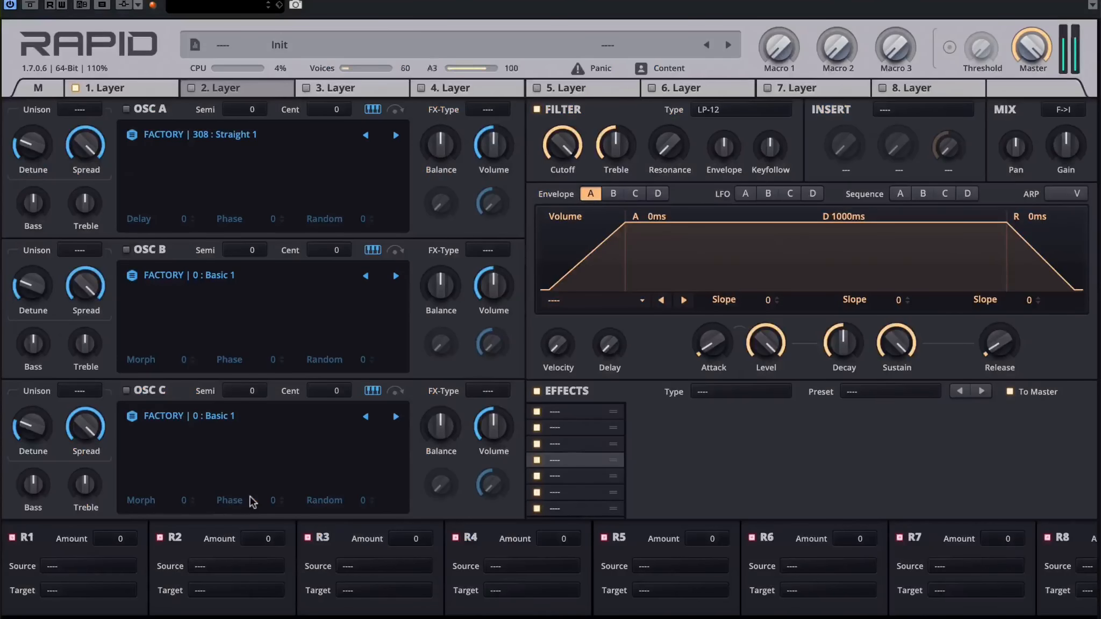
pyautogui.click(127, 109)
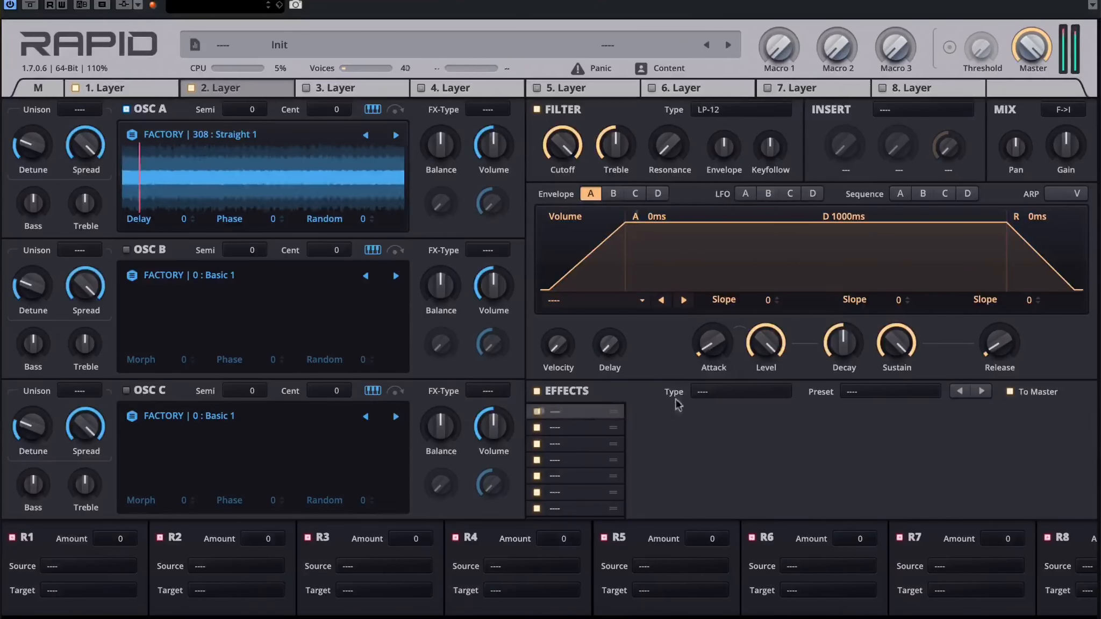
# Step: Add a Reverb effect to layer 2 and solo the layer
pyautogui.click(699, 392)
pyautogui.click(723, 1)
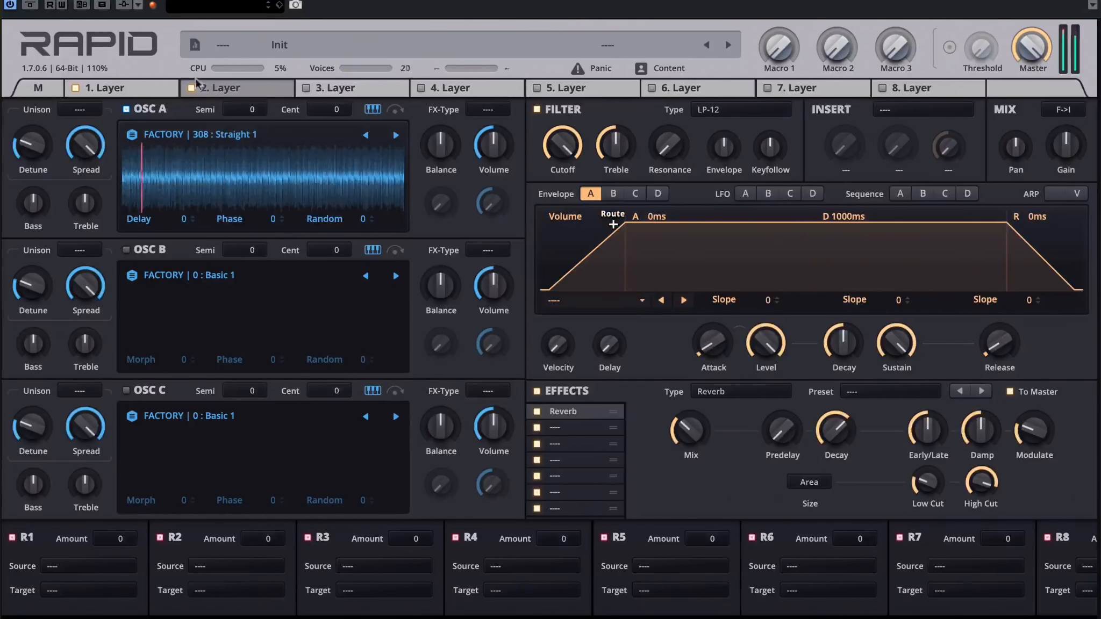
pyautogui.rightClick(212, 94)
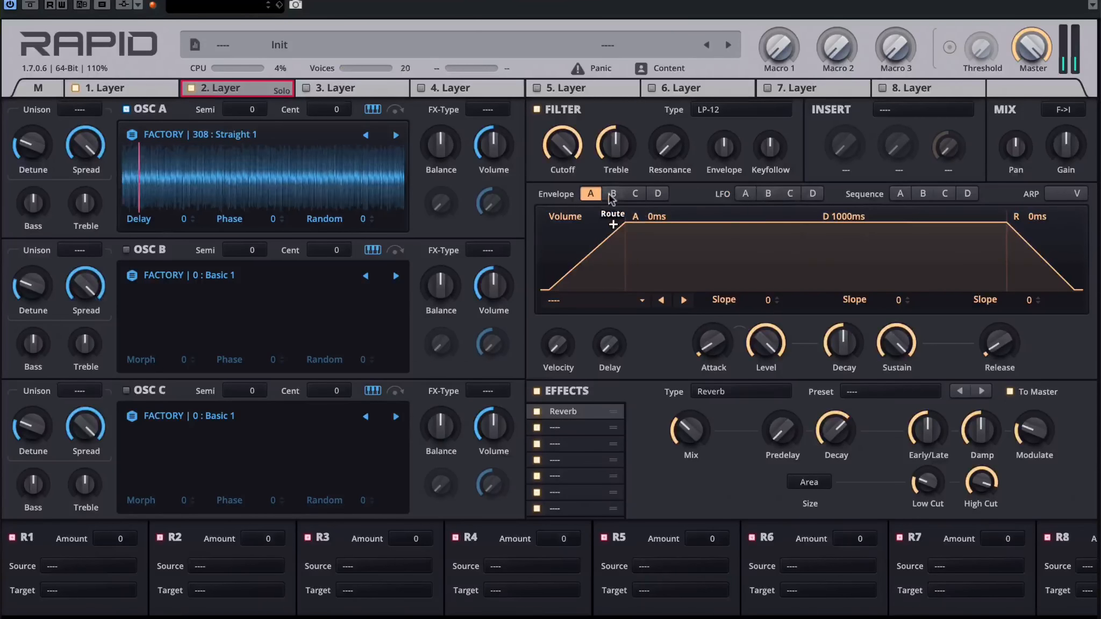
# Step: Set volume envelope A's release to 158 ms and change layer 2's filter type to Analog Lowpass
pyautogui.moveTo(996, 358); pyautogui.dragTo(996, 341)
pyautogui.click(720, 109)
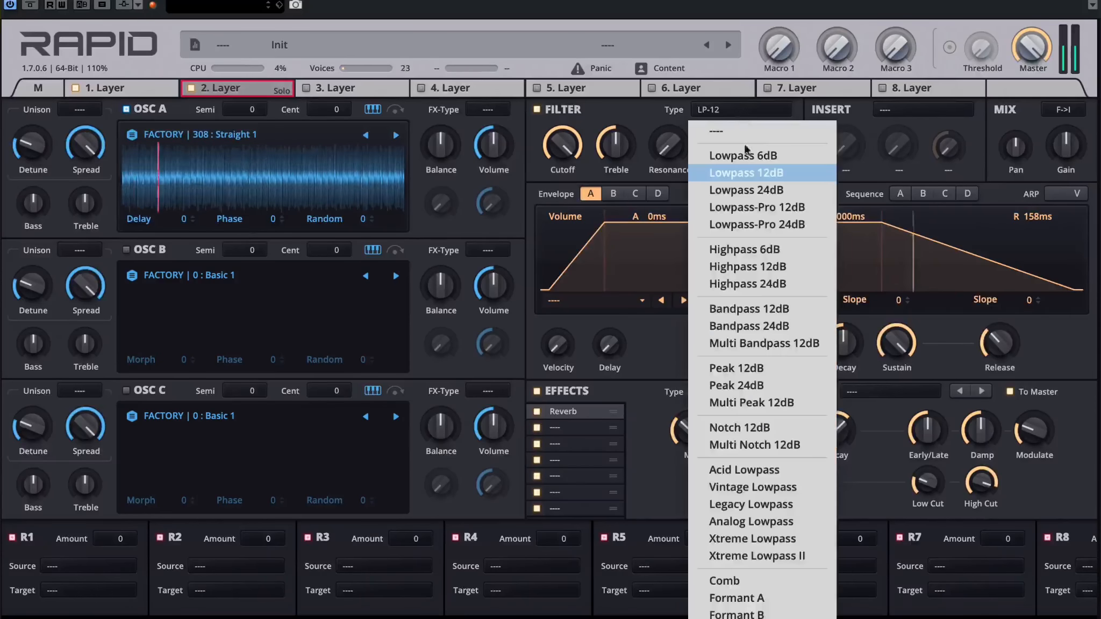
pyautogui.click(747, 505)
pyautogui.click(698, 110)
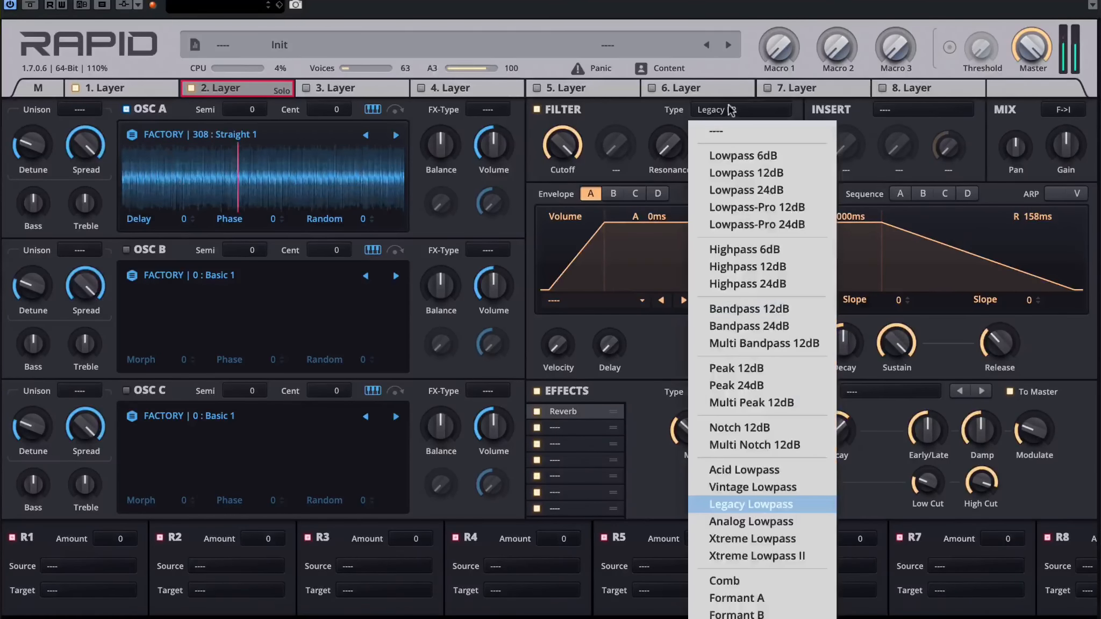
pyautogui.click(751, 521)
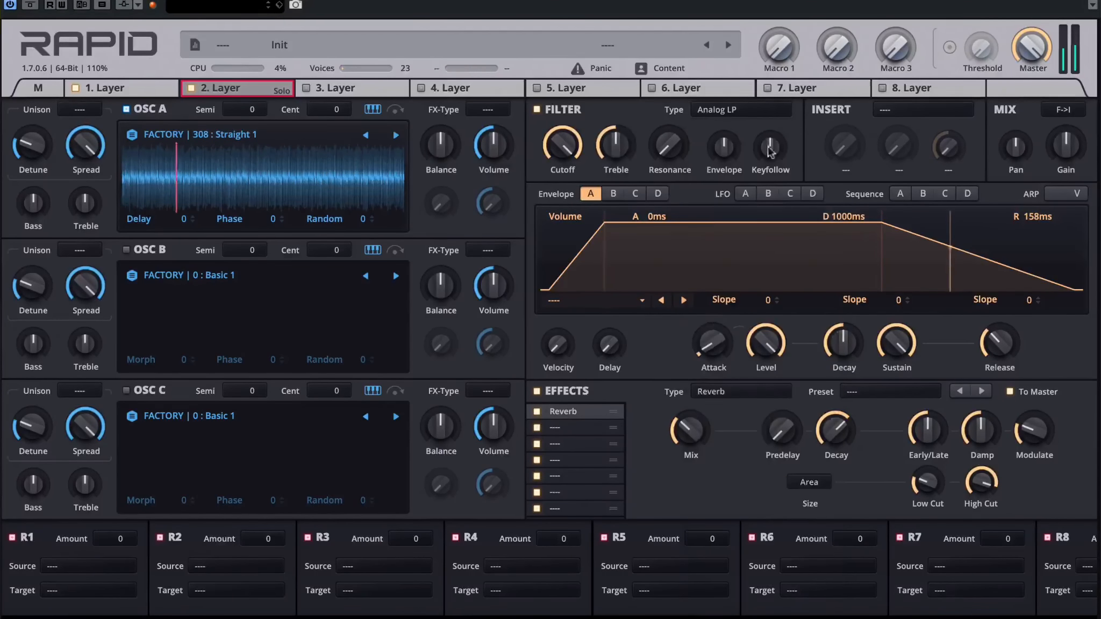
pyautogui.click(750, 111)
# Step: Raise layer 2's filter resonance and envelope amount, lower its cutoff slightly, and unsolo the layer
pyautogui.moveTo(667, 146); pyautogui.dragTo(667, 134)
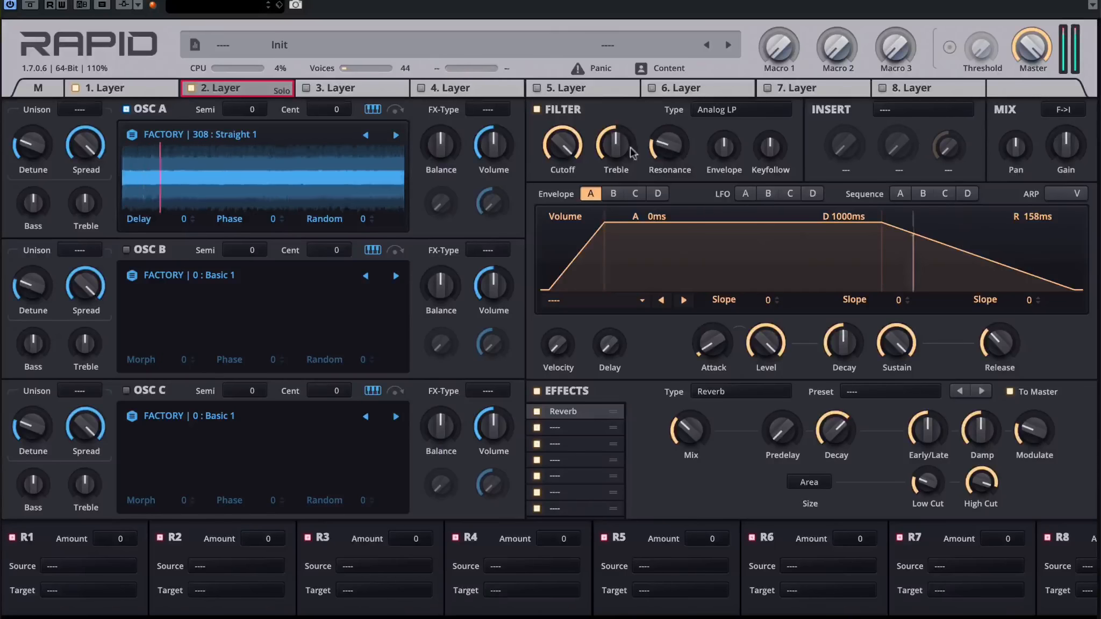
pyautogui.moveTo(564, 147)
pyautogui.mouseDown()
pyautogui.moveTo(564, 195)
pyautogui.moveTo(564, 162)
pyautogui.mouseUp()
pyautogui.moveTo(663, 142); pyautogui.dragTo(669, 120)
pyautogui.rightClick(225, 88)
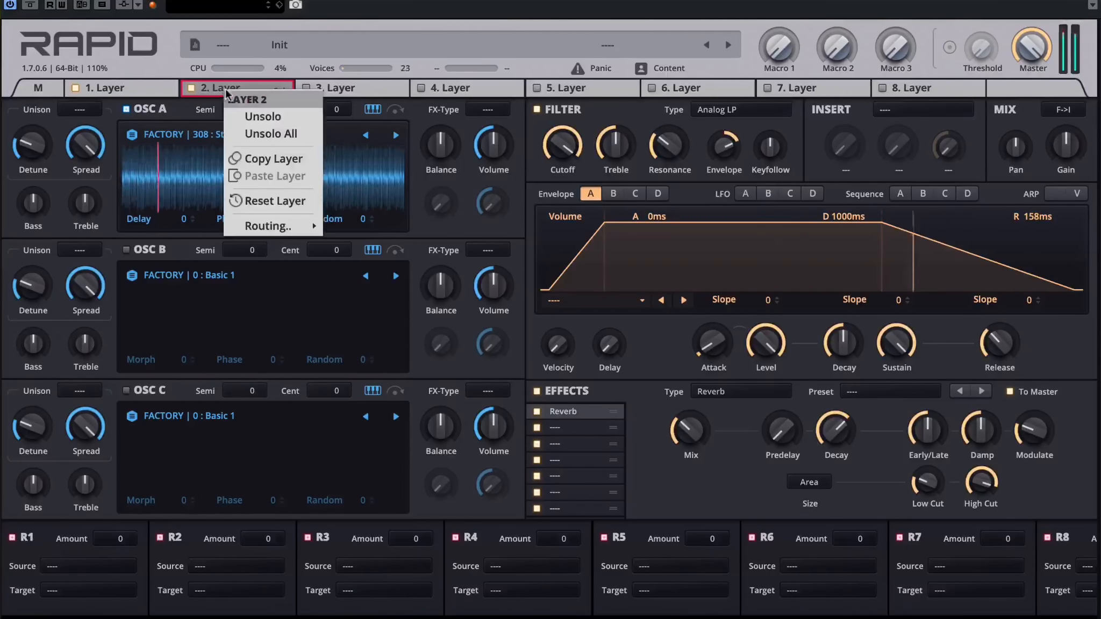
pyautogui.click(237, 117)
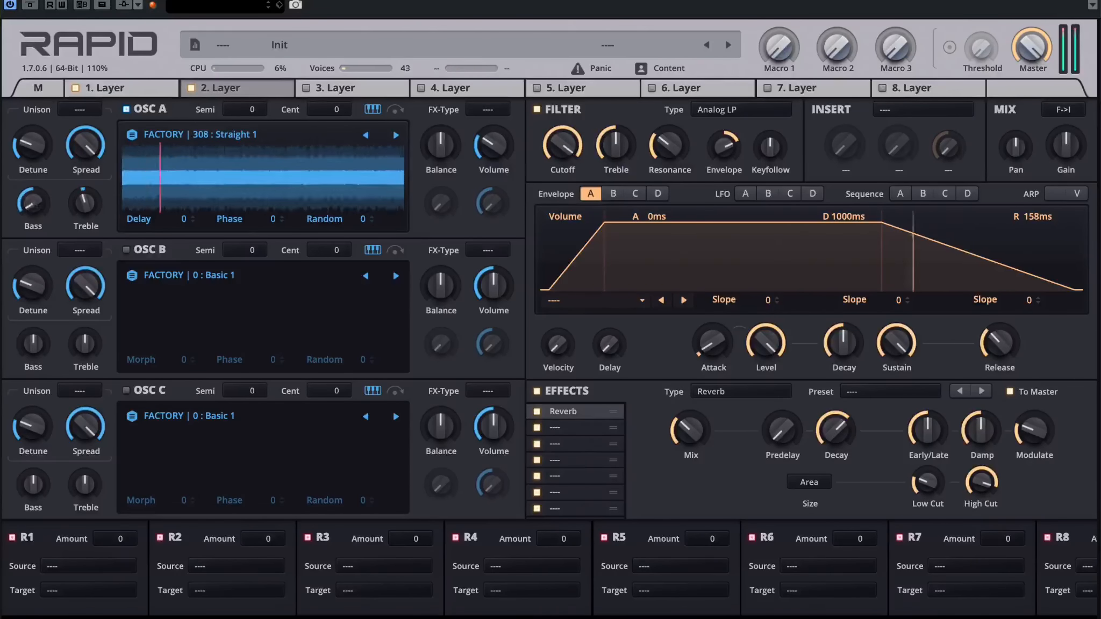
# Step: Return to layer 1, open the preset information, and name the first layer "Saw Body"
pyautogui.click(105, 88)
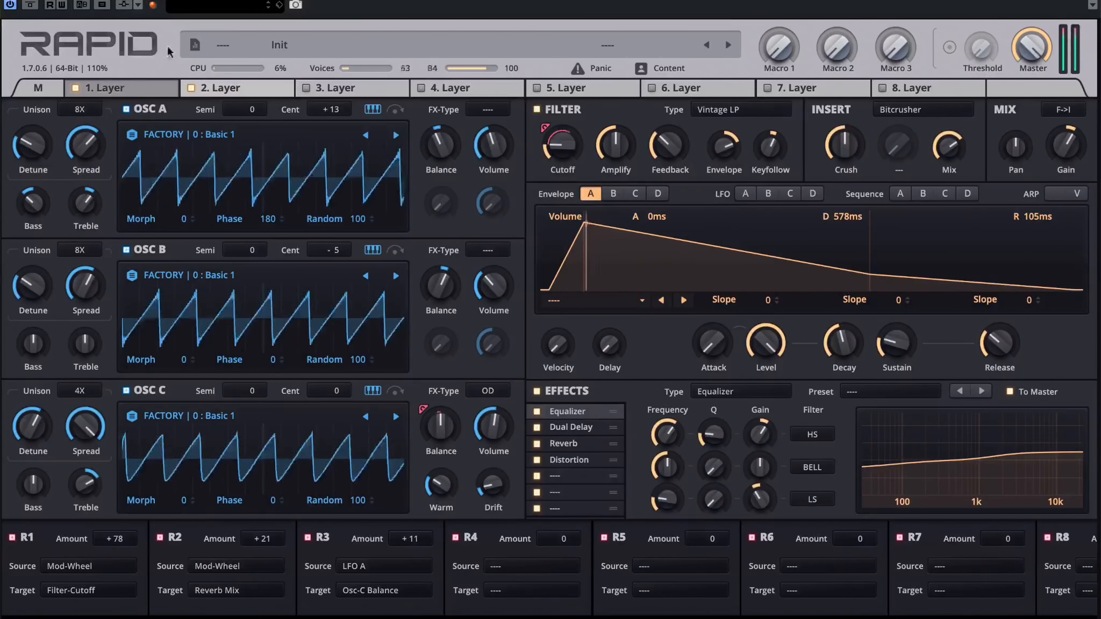
pyautogui.click(191, 42)
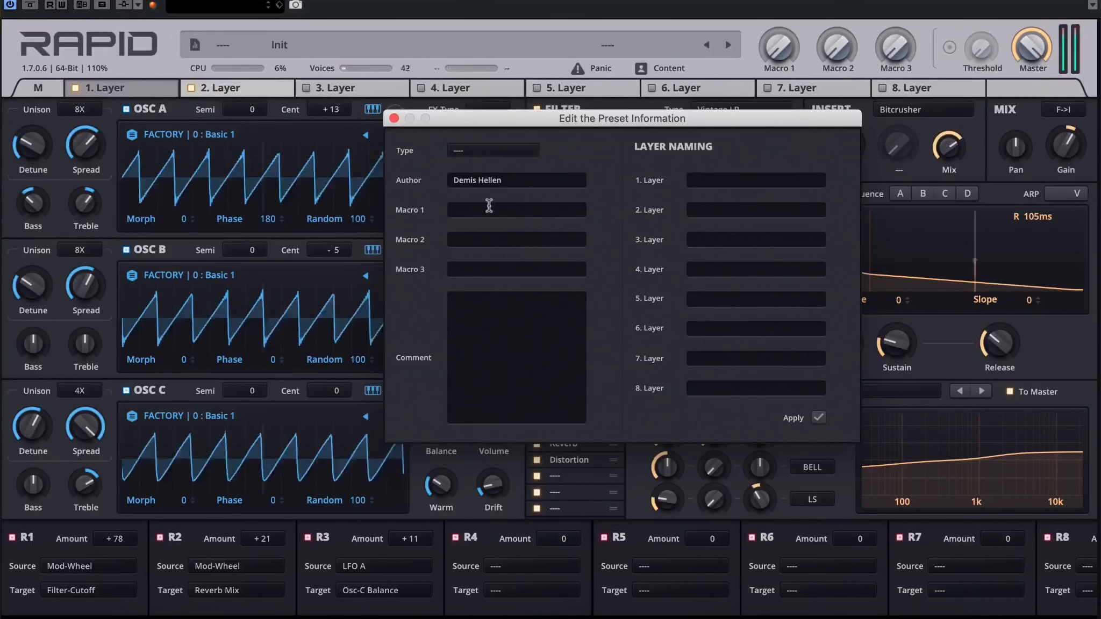
pyautogui.click(490, 209)
pyautogui.click(708, 180)
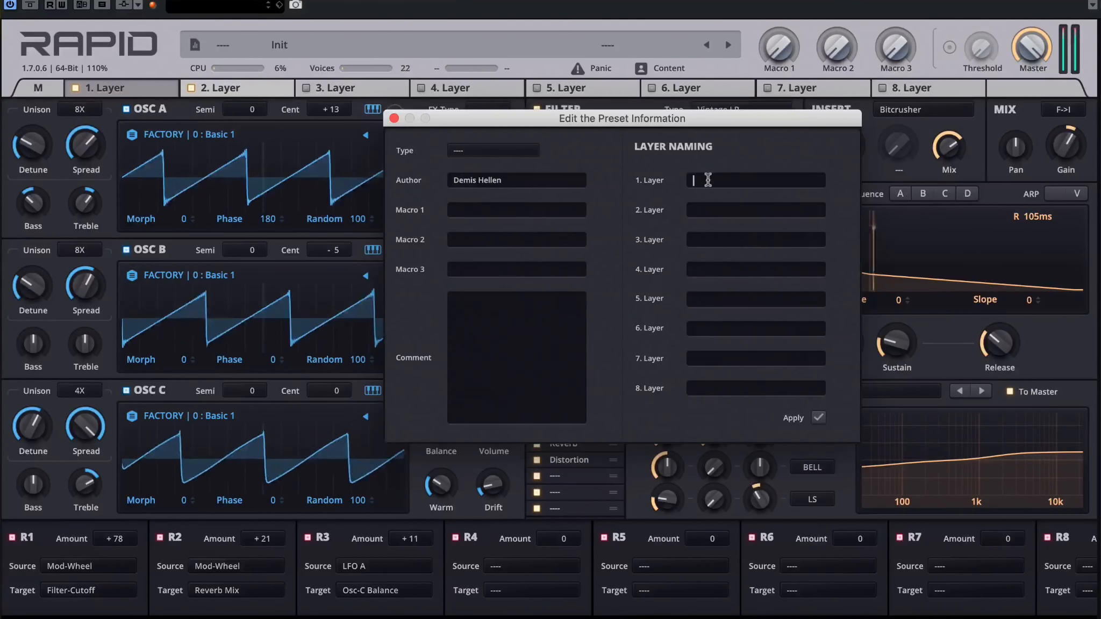
pyautogui.write('SawBody')
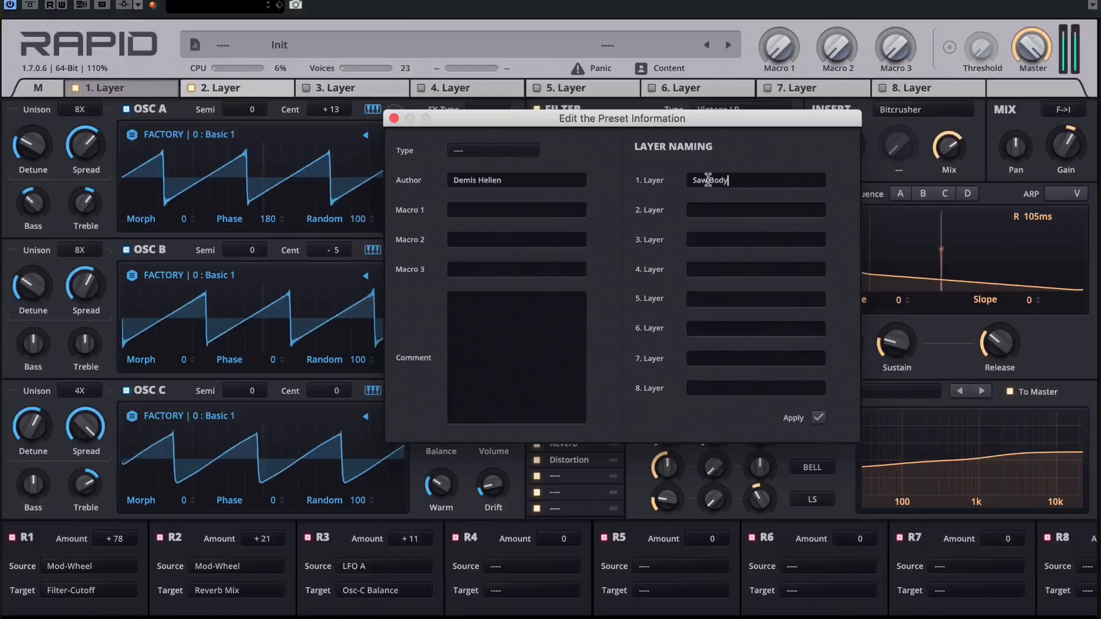
# Step: Name the second layer "SQ Crisp" in the preset information
pyautogui.click(710, 215)
pyautogui.write('Sq')
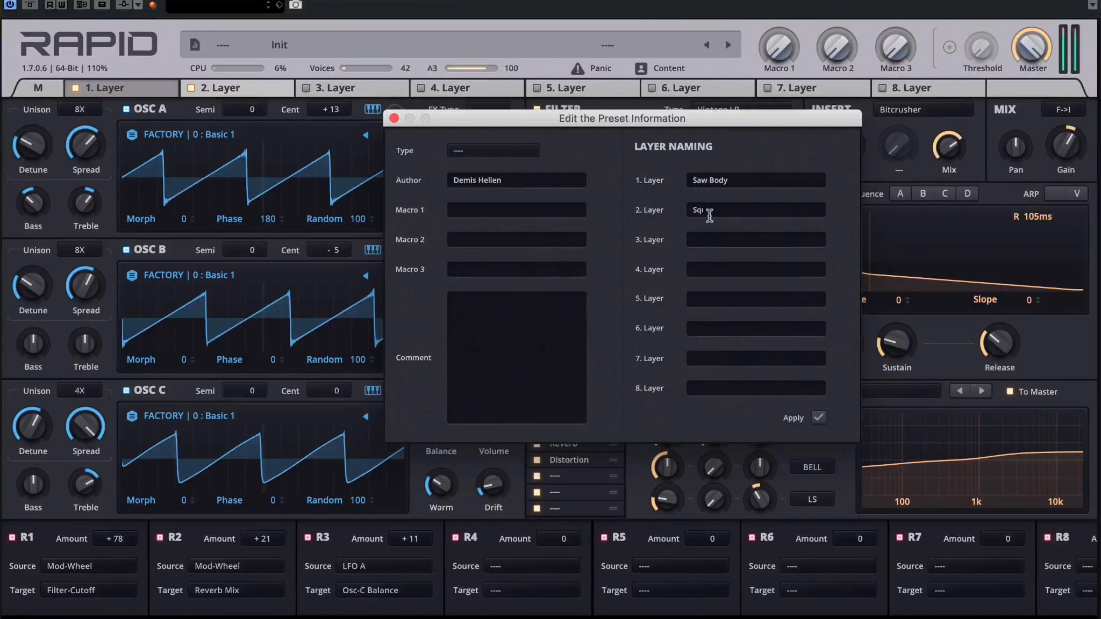
pyautogui.write('uare Cri')
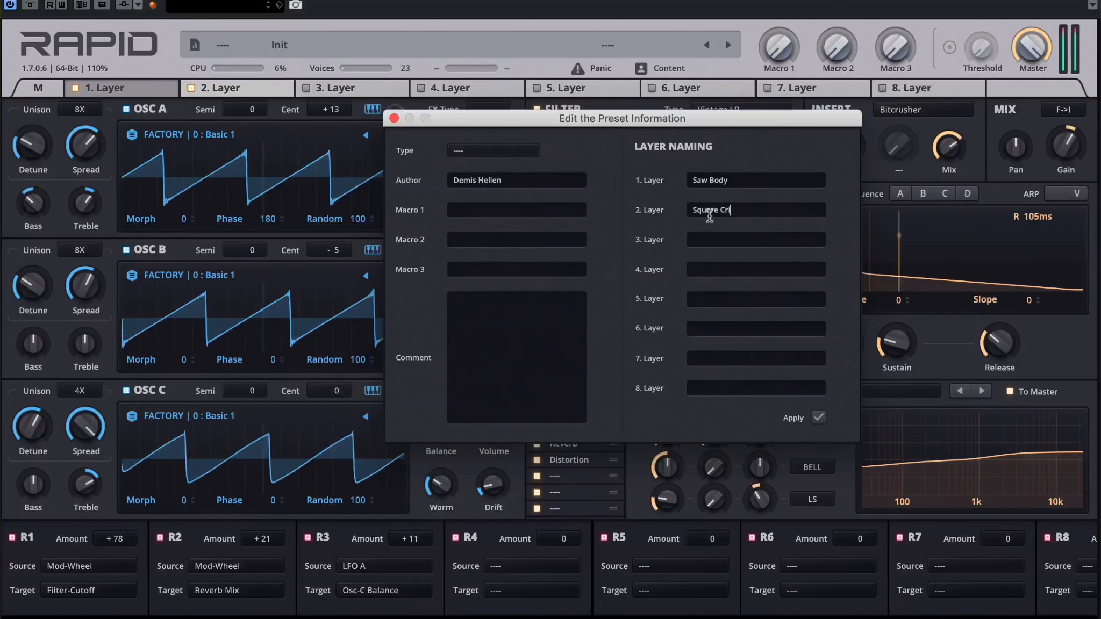
pyautogui.moveTo(732, 210); pyautogui.dragTo(625, 211)
pyautogui.write('S')
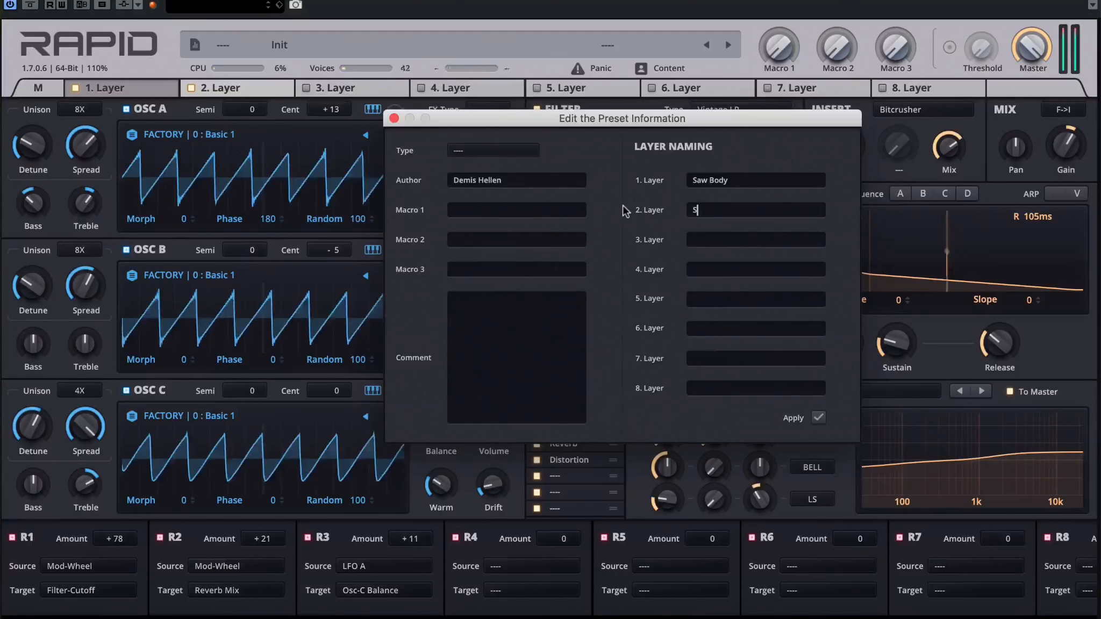
pyautogui.write('Q Crisp')
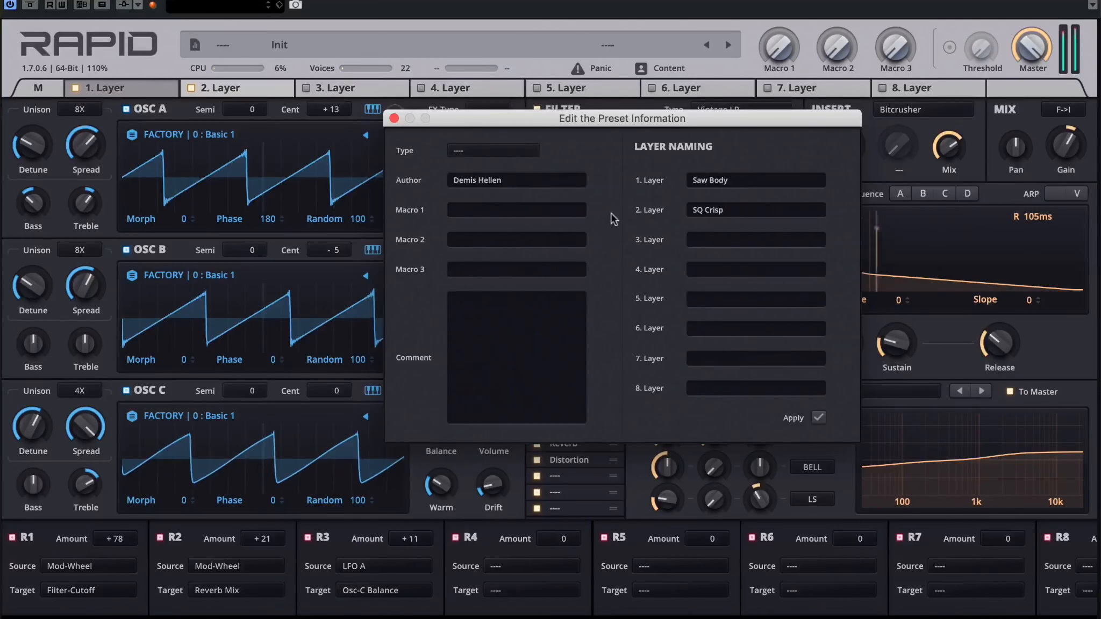
# Step: Set the preset type to Lead and apply the preset information
pyautogui.click(472, 156)
pyautogui.click(486, 325)
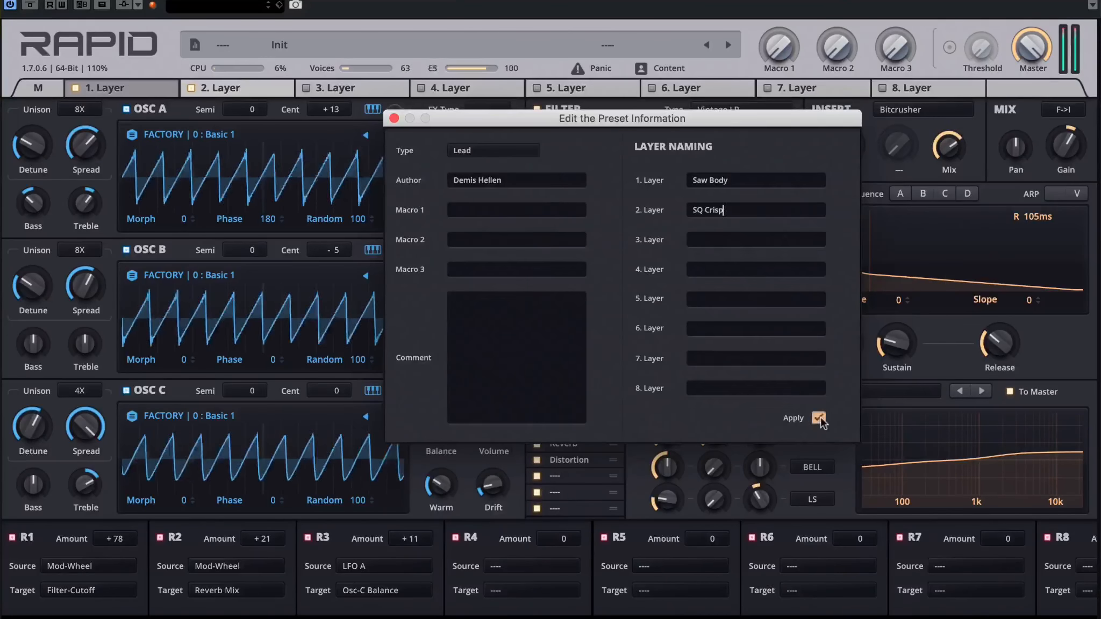
pyautogui.click(819, 417)
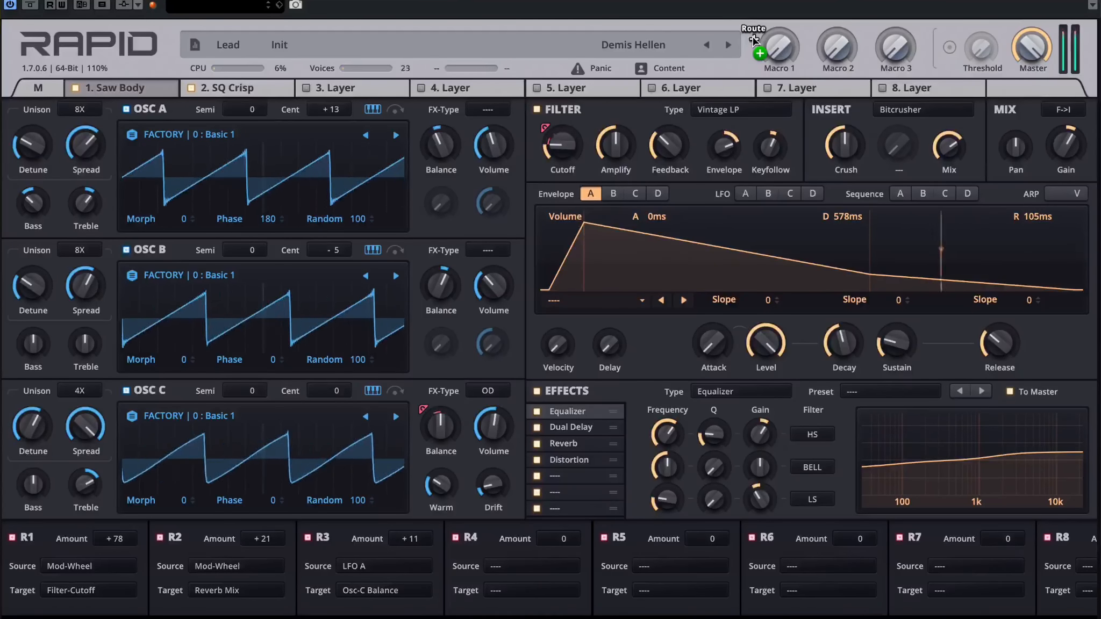
# Step: Route Macro 1 to the Bitcrusher's Crush with amount +39 and to the Reverb's mix with amount +15
pyautogui.moveTo(755, 39); pyautogui.dragTo(844, 144)
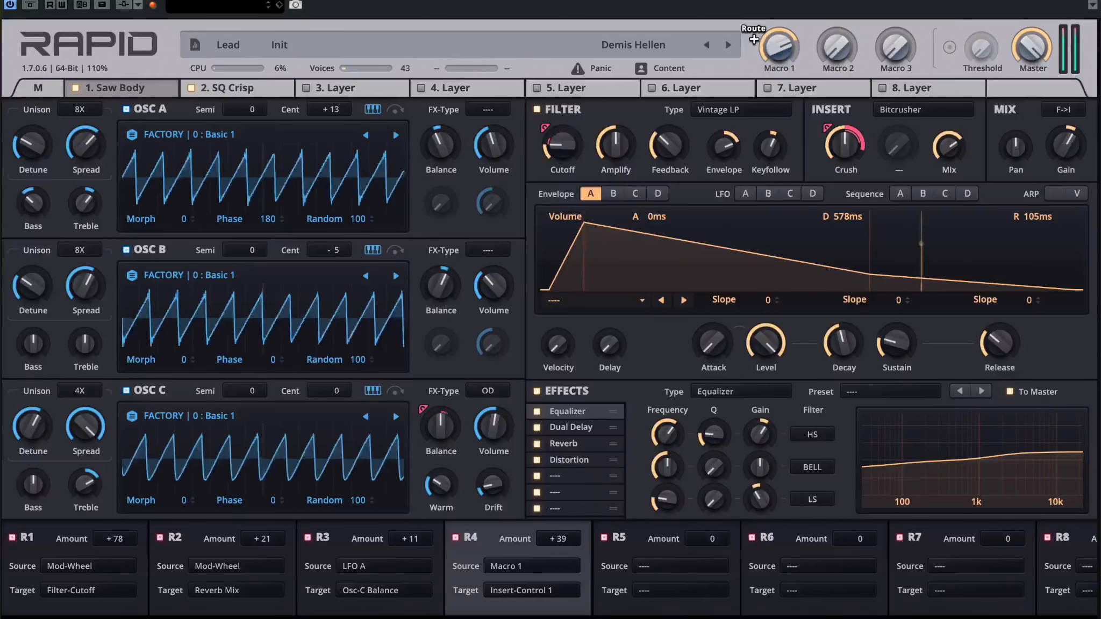
pyautogui.click(570, 443)
pyautogui.moveTo(777, 46); pyautogui.dragTo(686, 436)
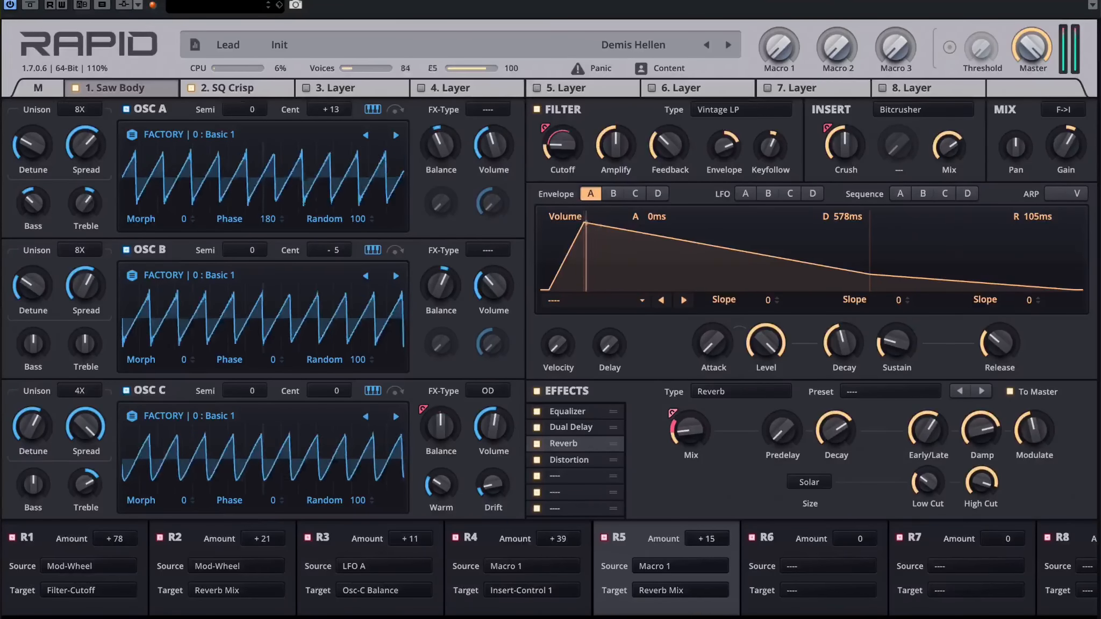